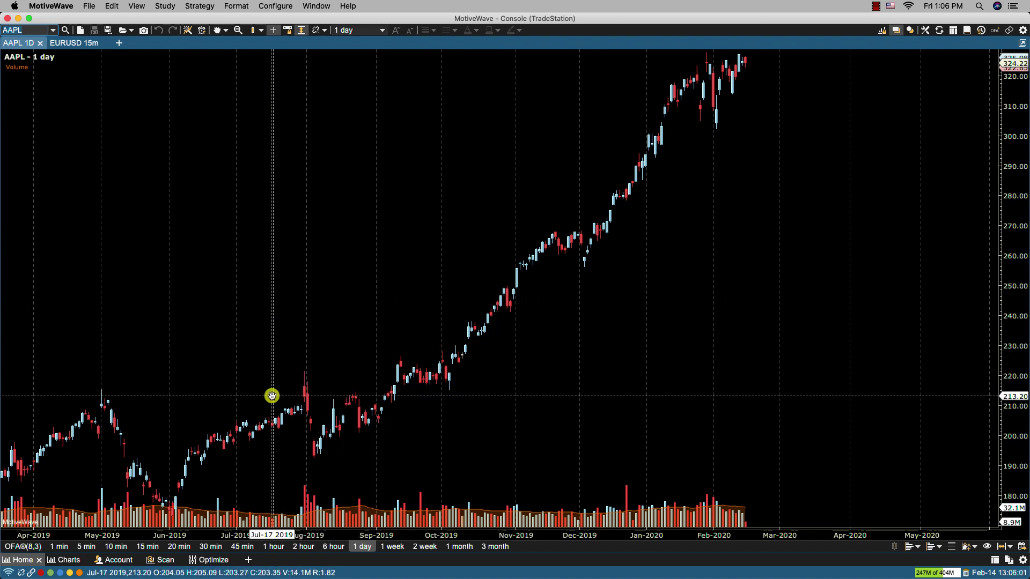
Step: Switch MotiveWave to the Scan workspace, showing empty scan panels above the COST 15-minute chart
click(166, 561)
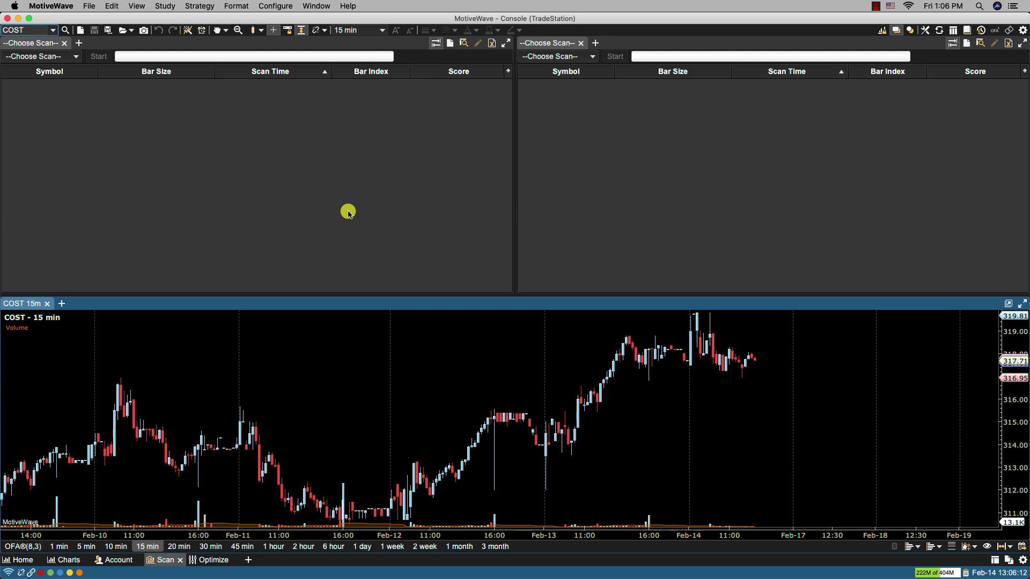
Step: Close the right scan panel and choose --New Scan-- to open the New Scanner wizard
click(77, 56)
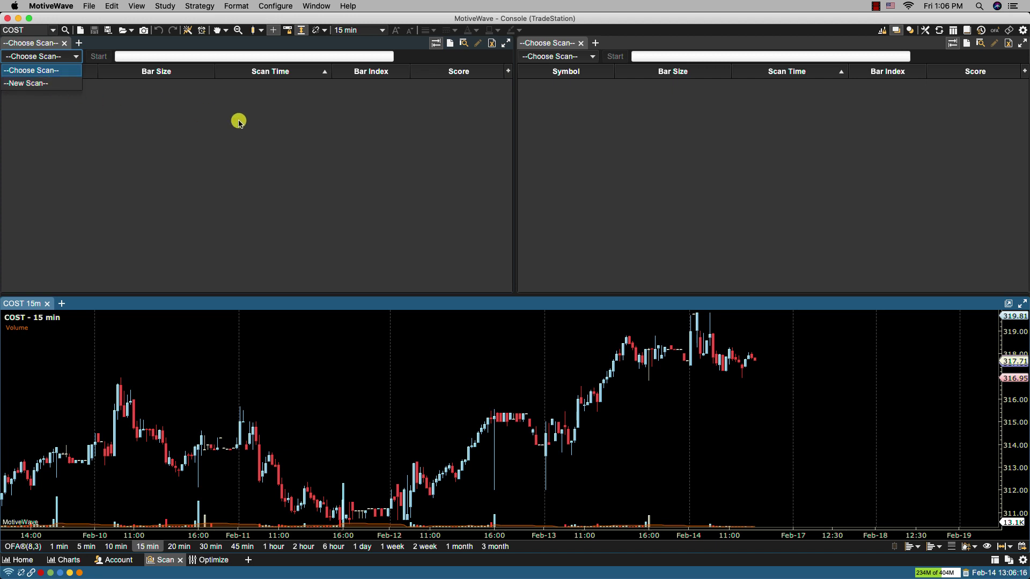
click(315, 146)
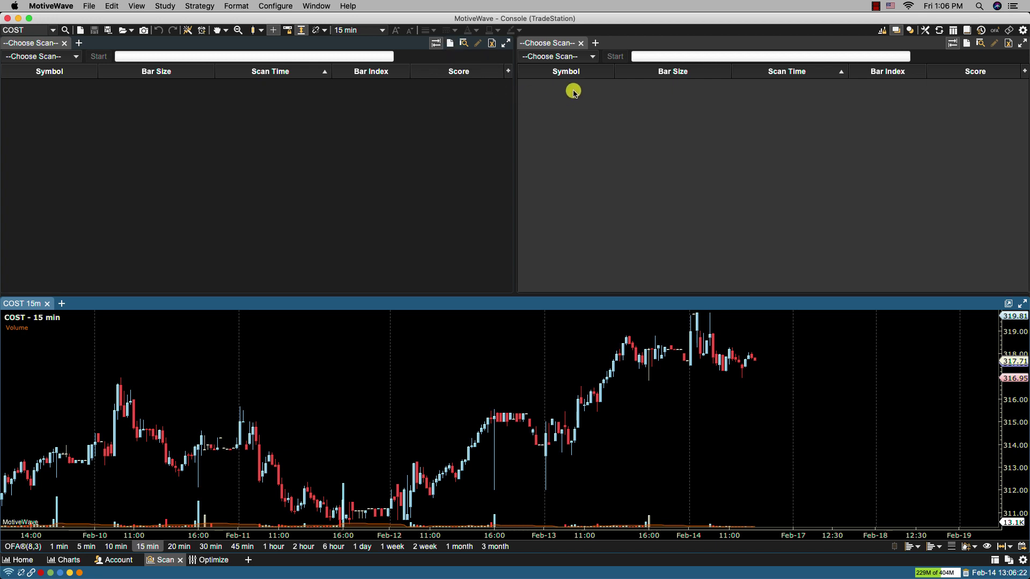
click(581, 44)
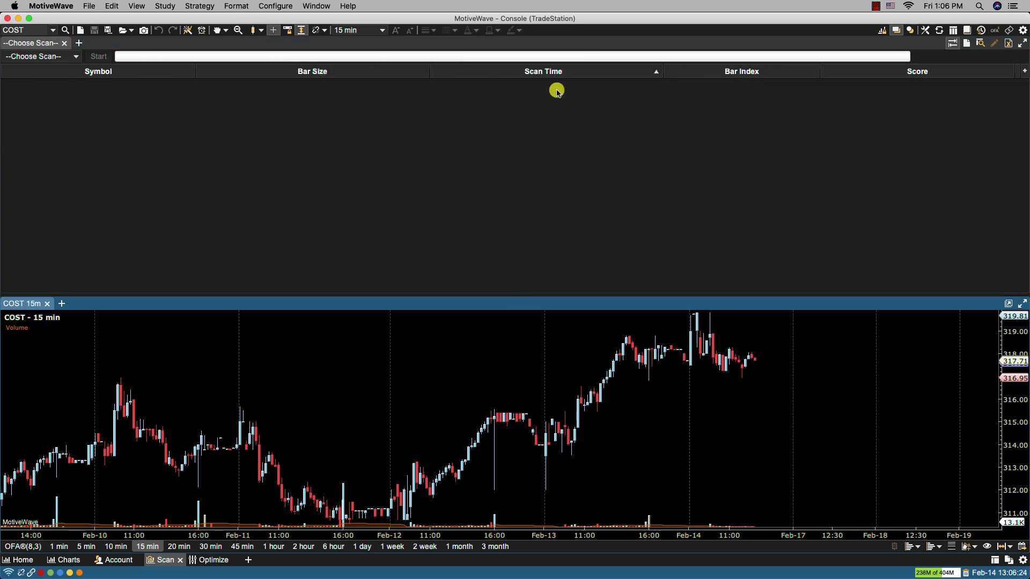
click(64, 57)
Step: Name the new scanner 'Trade Setup', set its Type to Study, and continue to instruments
click(52, 81)
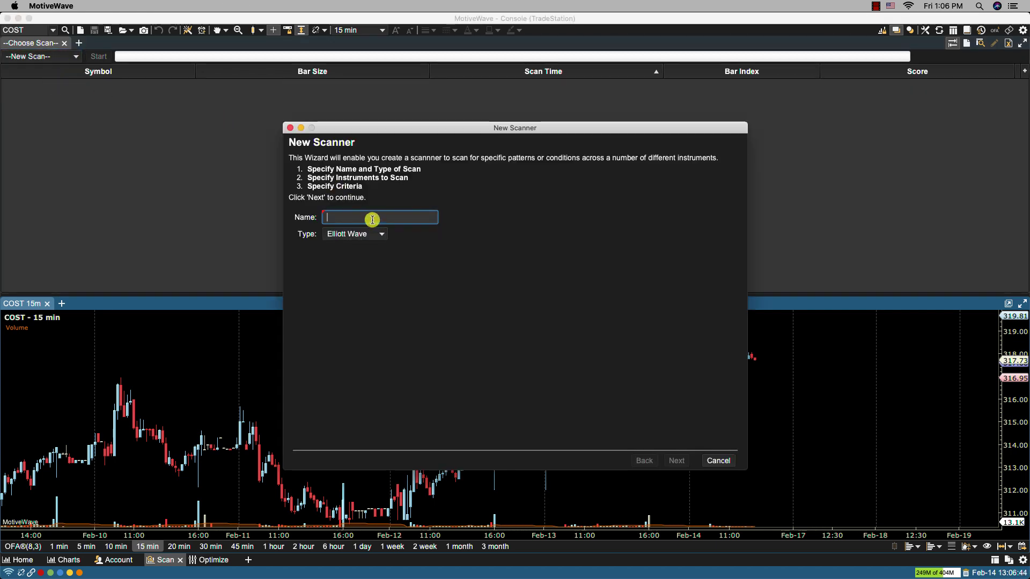
text(Trade Setup)
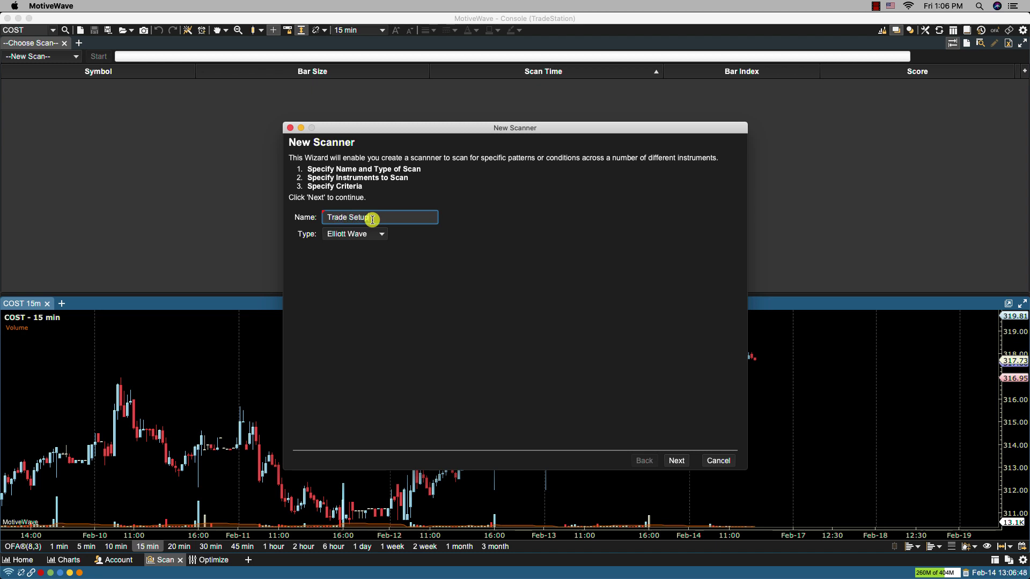
click(374, 233)
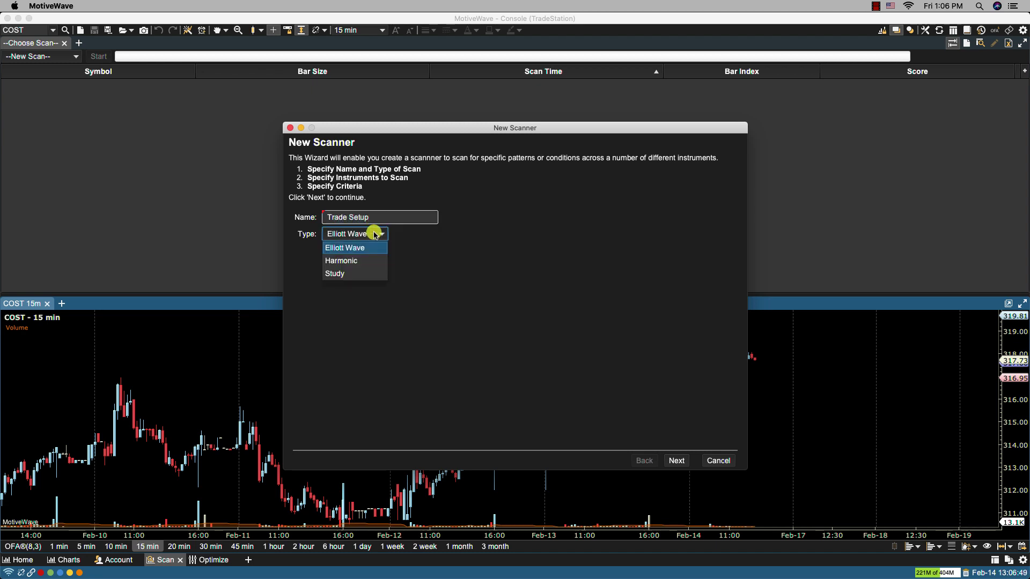
click(345, 272)
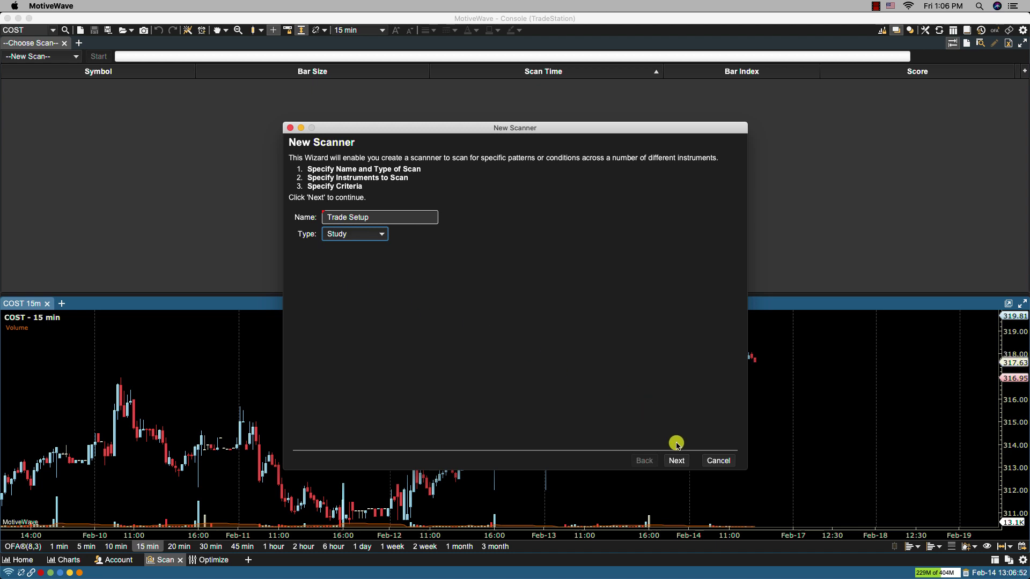
click(675, 460)
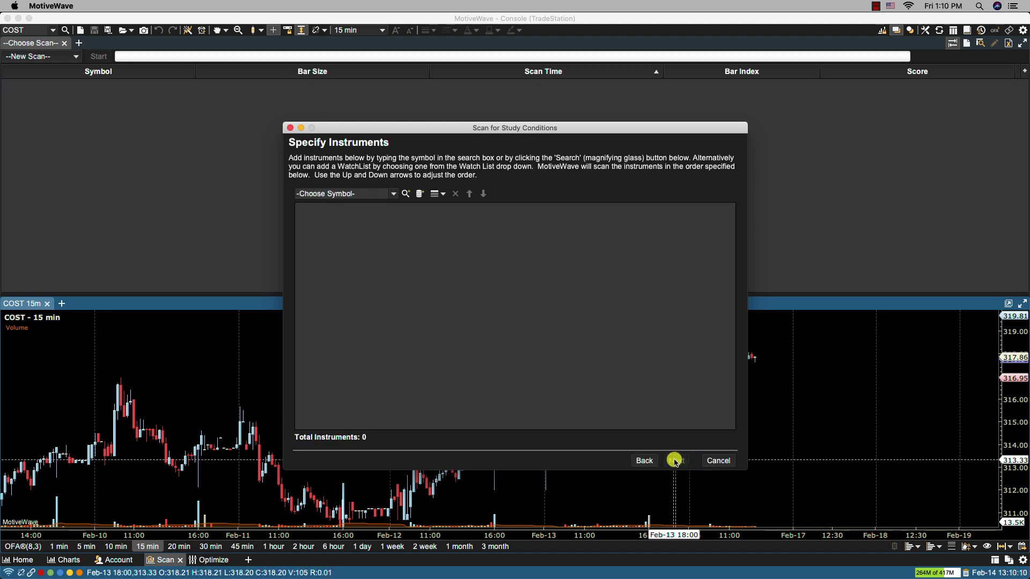
Step: Add the NASDAQ watch list's 18 instruments to the scan and continue to bar sizes
click(395, 194)
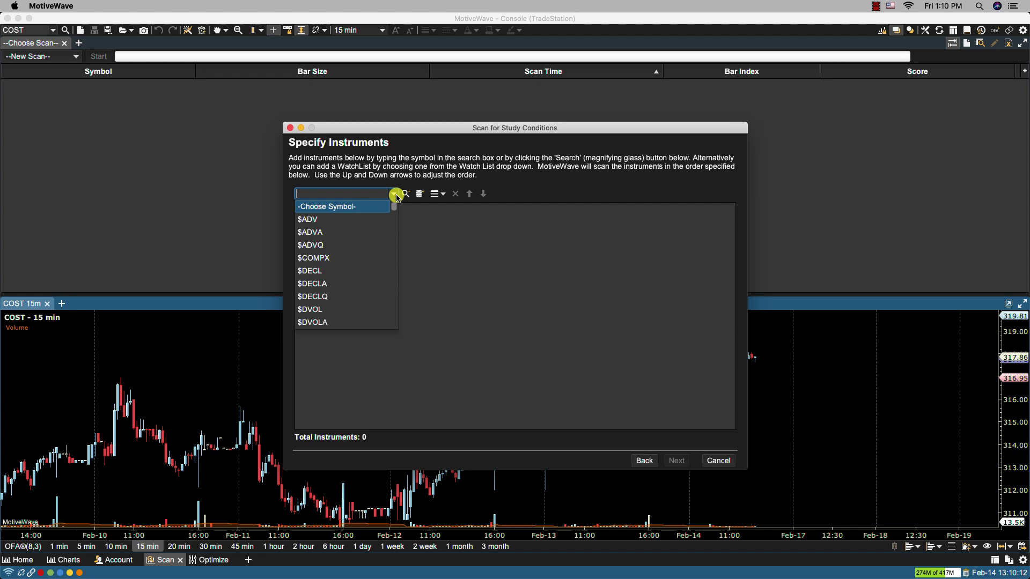
click(406, 194)
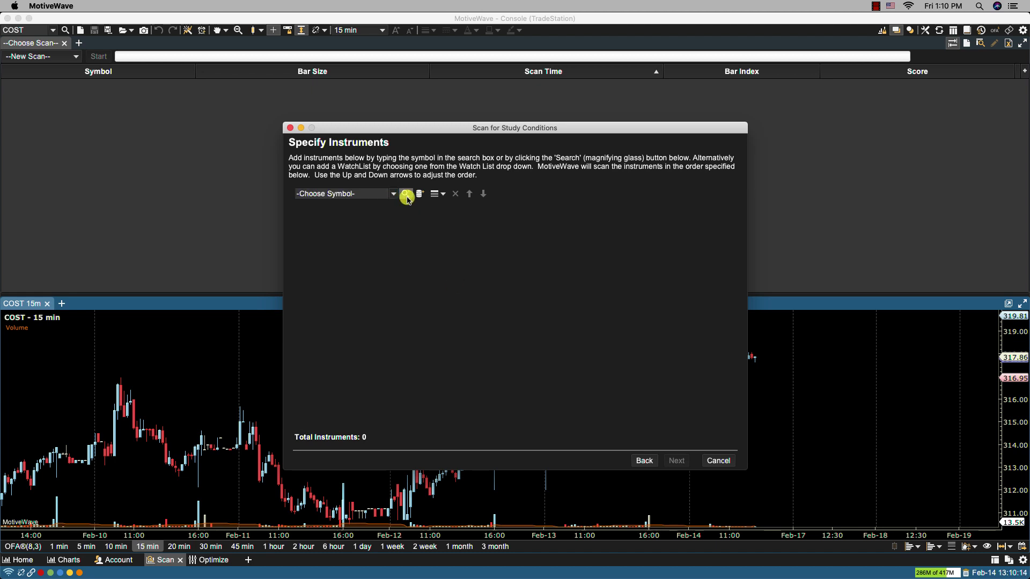
click(551, 448)
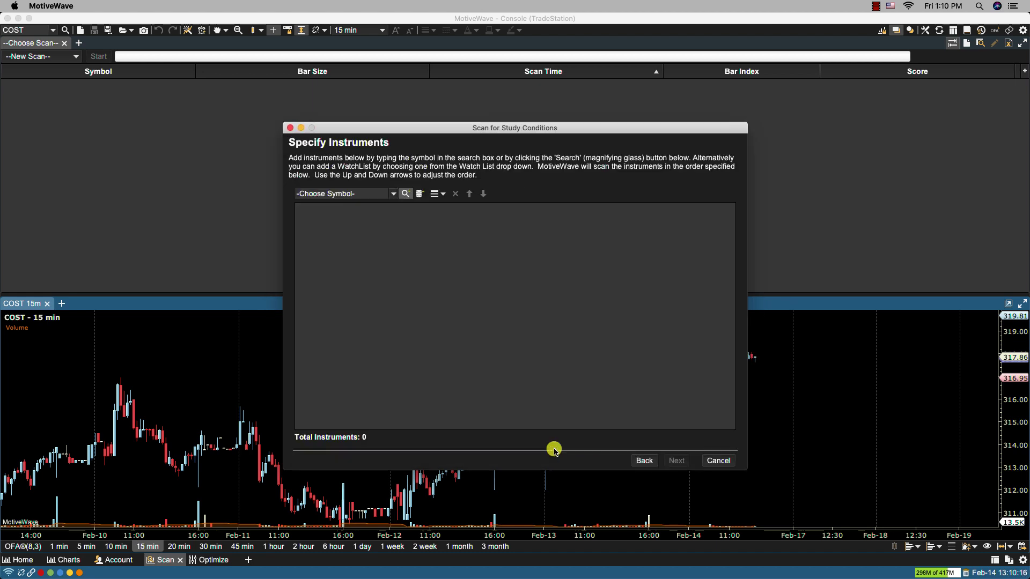
click(420, 195)
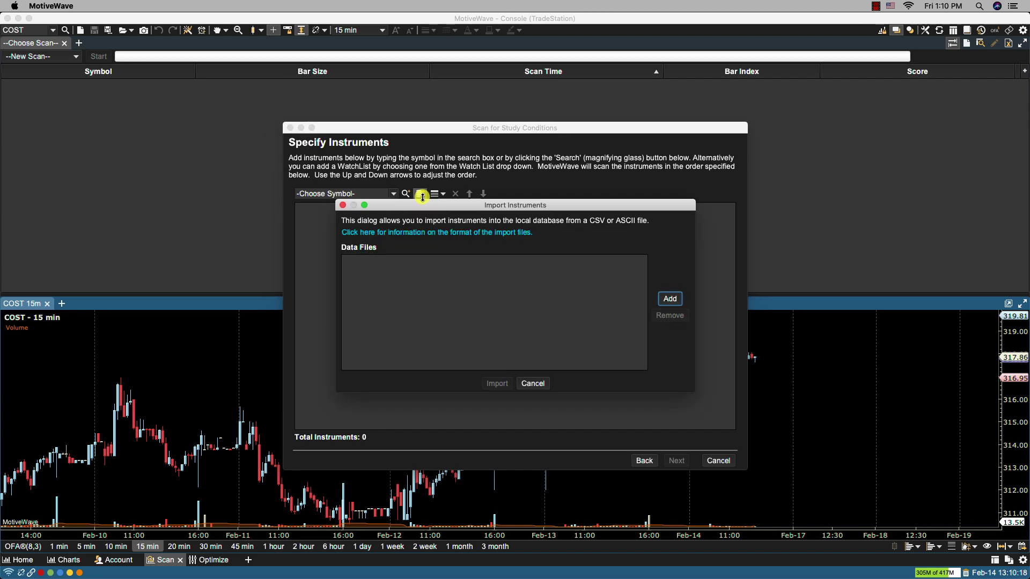
click(529, 384)
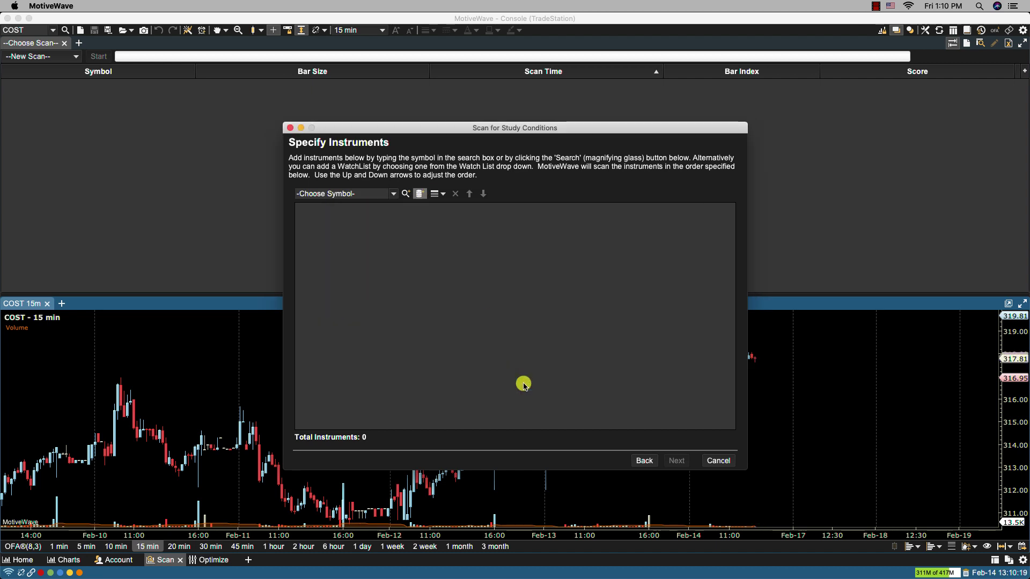
click(443, 194)
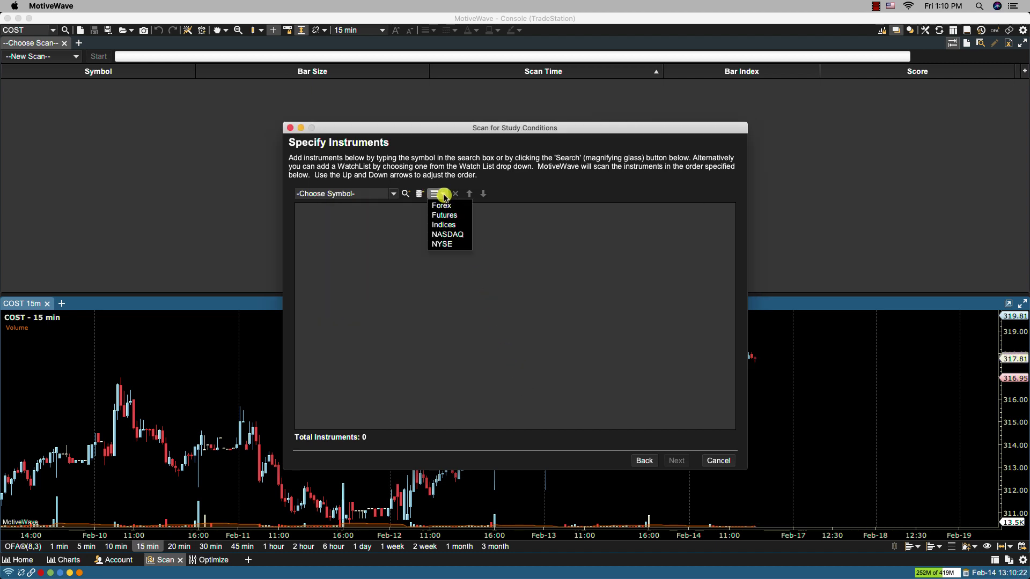
click(449, 236)
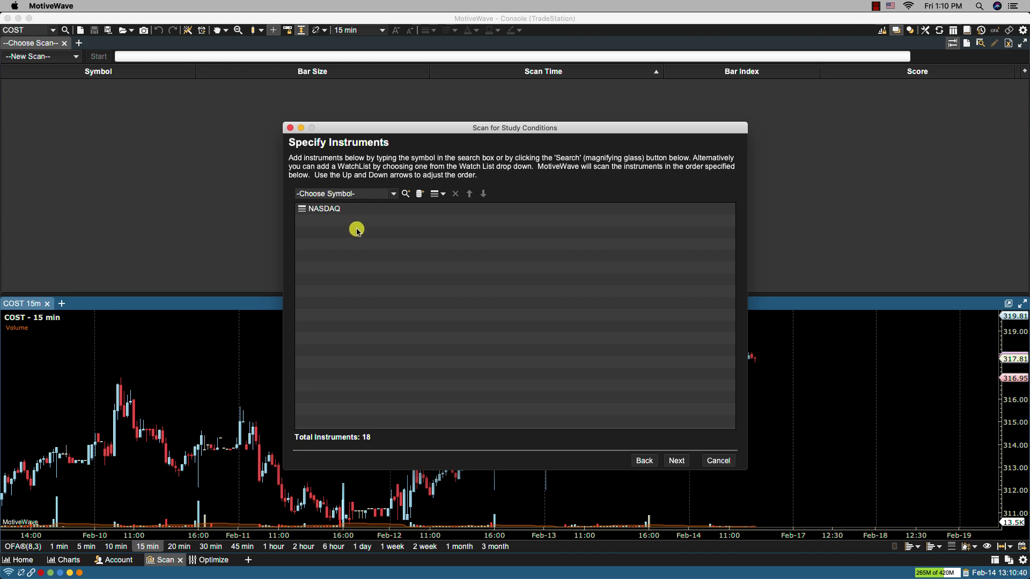
click(677, 461)
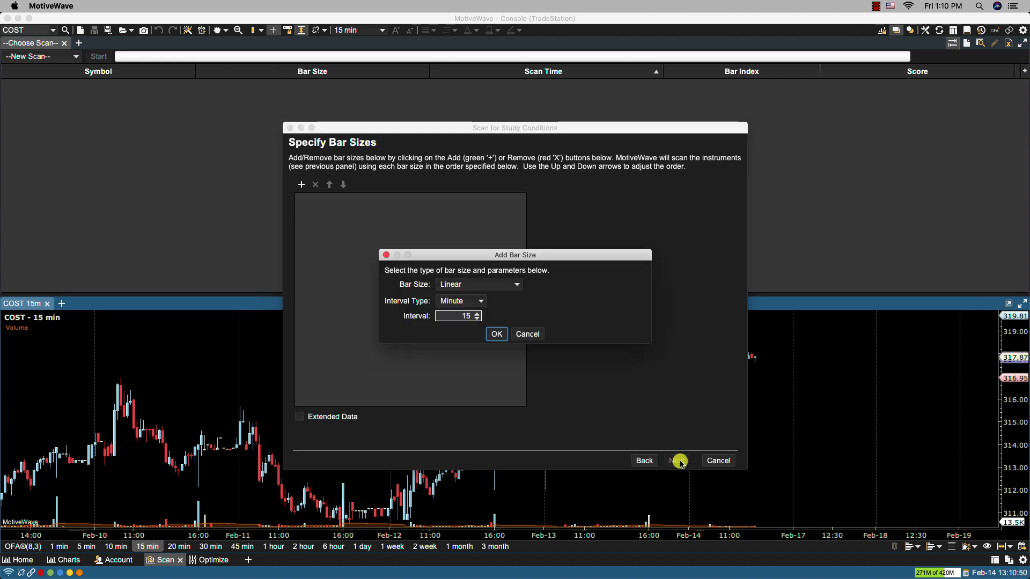
Step: Add 5 min, 15 min and 1 hour bar sizes to the scanner
double_click(460, 320)
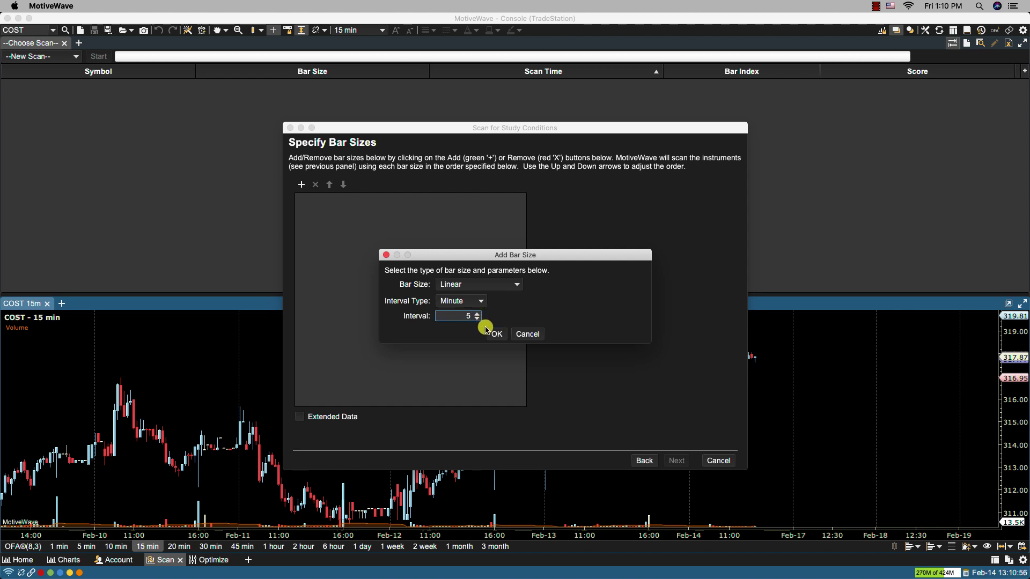
click(492, 333)
click(307, 184)
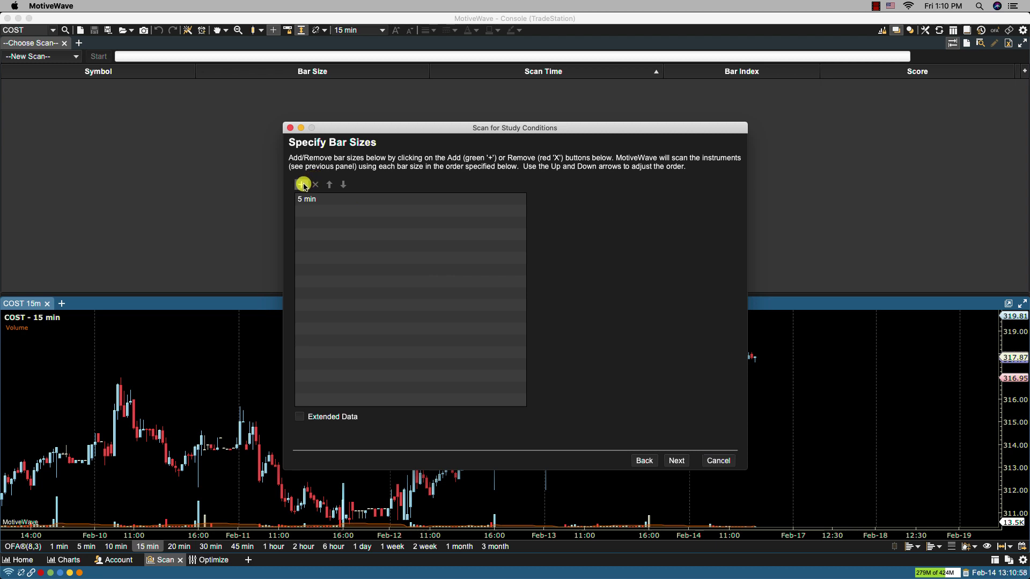
click(496, 334)
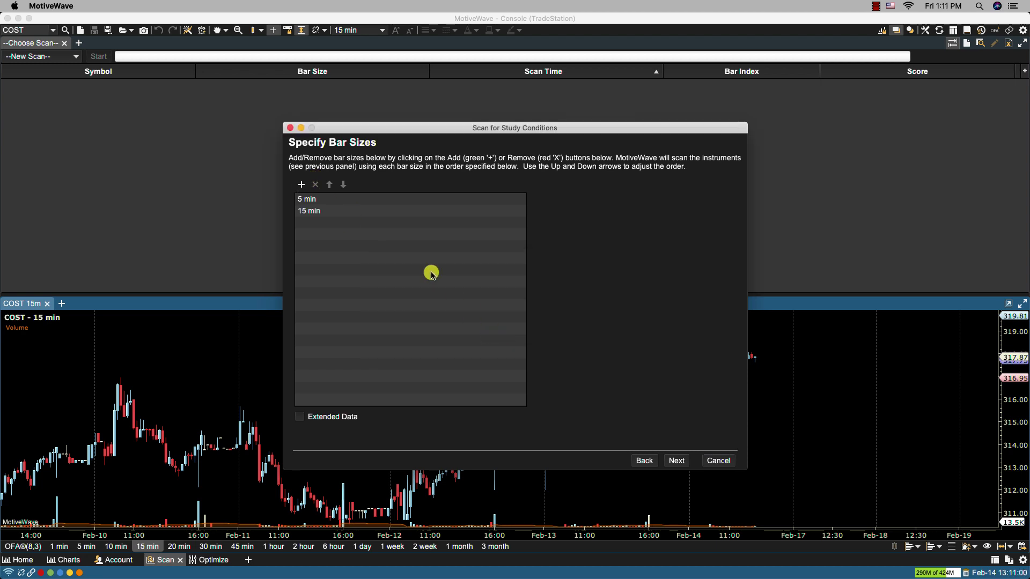
click(302, 185)
click(461, 301)
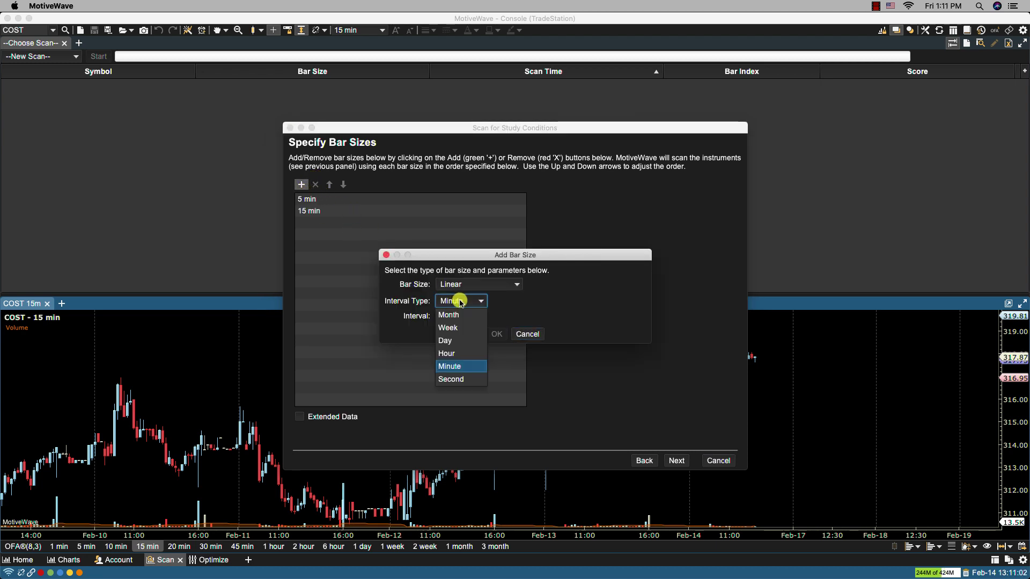
click(449, 353)
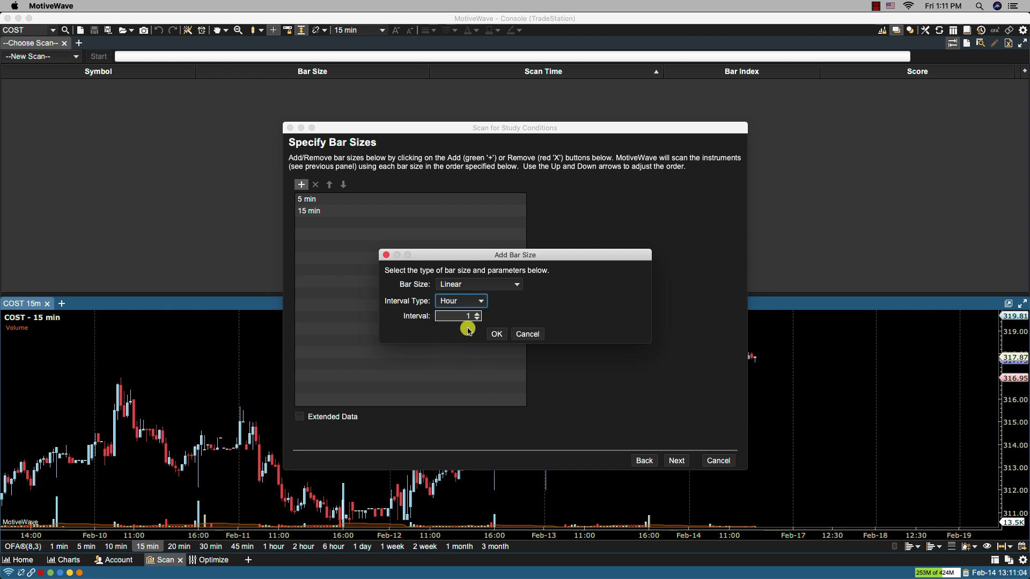
click(495, 335)
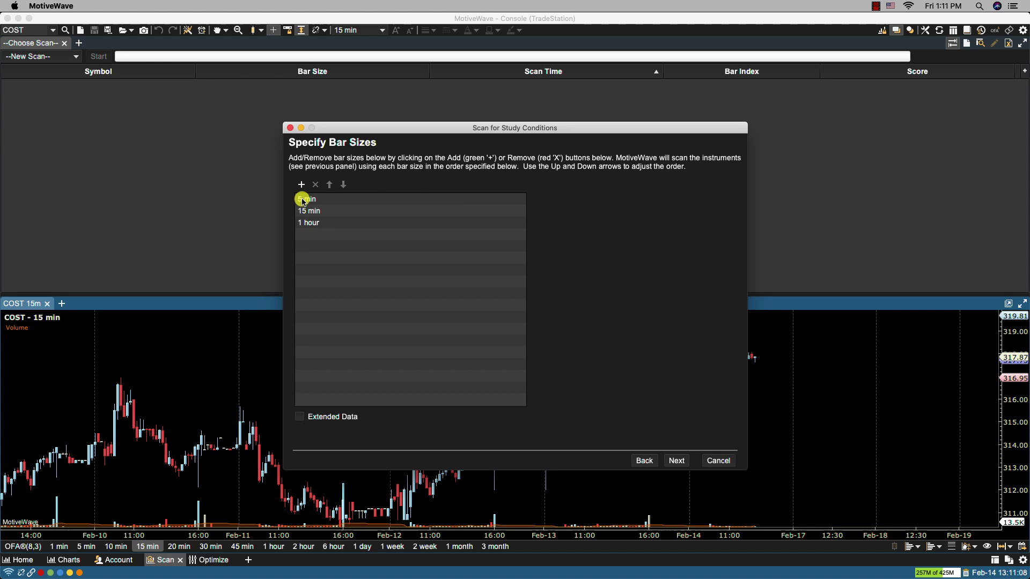
Step: Arrange the bar sizes in the order 5 min, 15 min, 1 hour
click(325, 213)
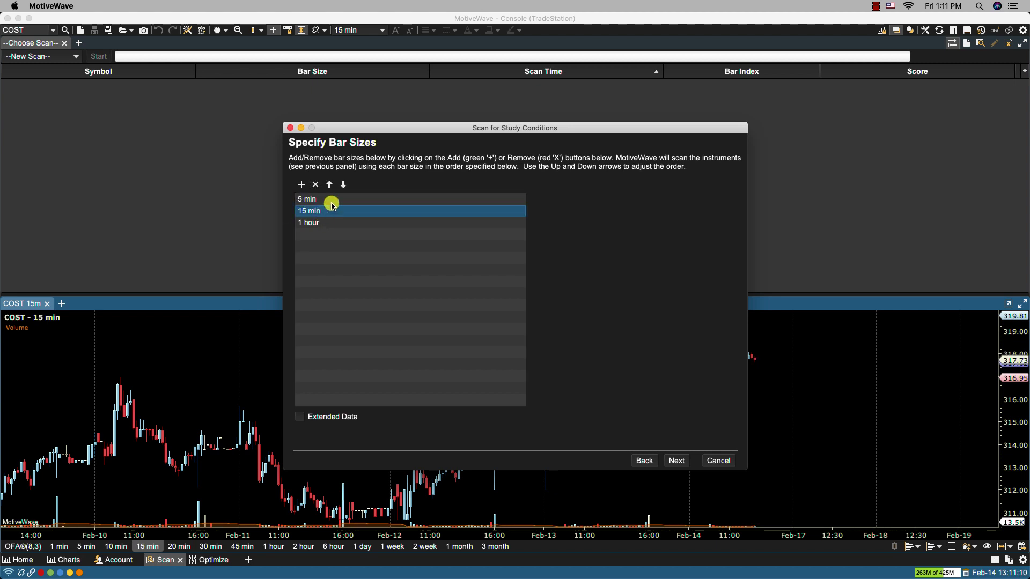
click(330, 186)
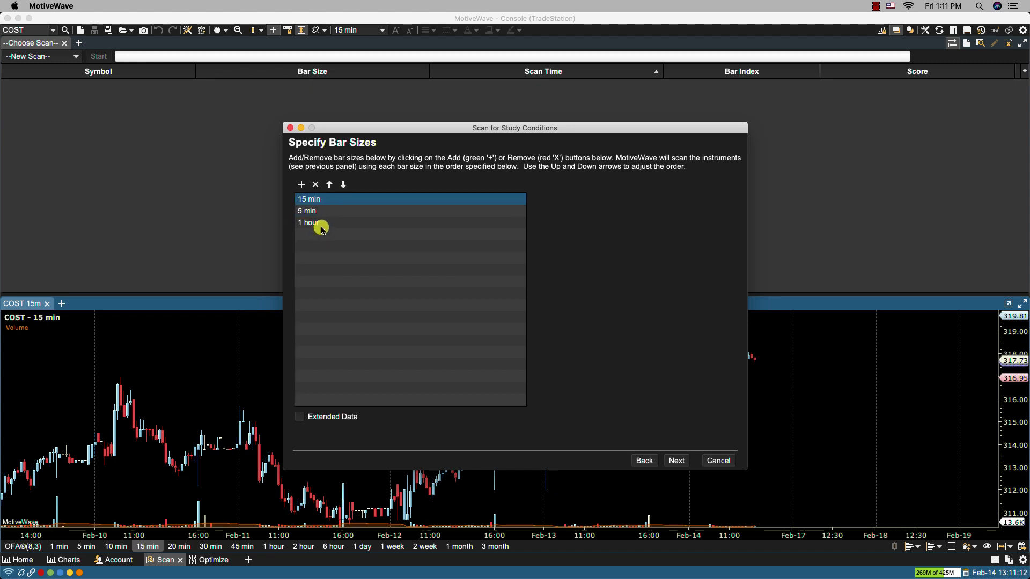
click(343, 185)
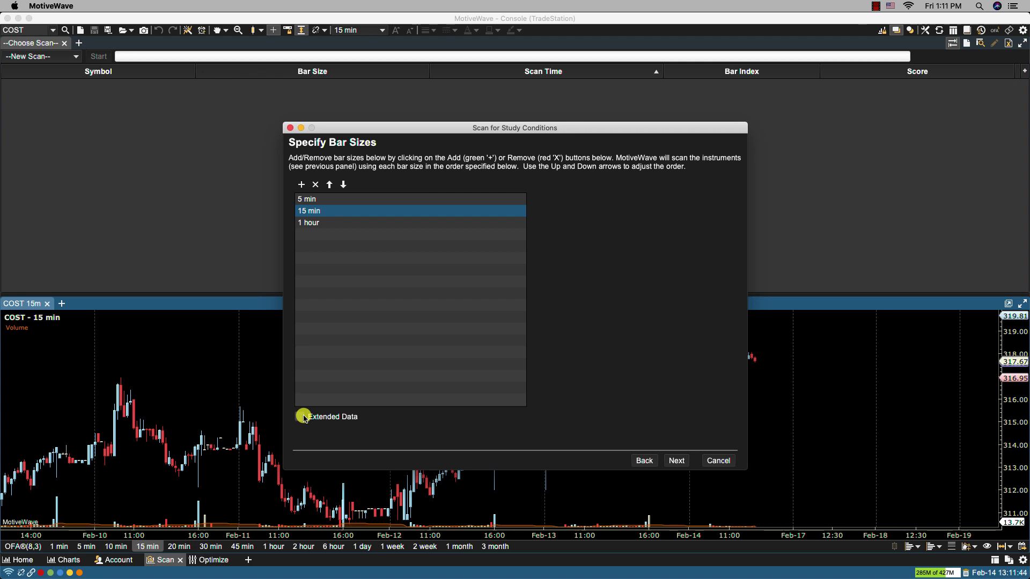
Step: Choose the Relative Strength Index (RSI) study from the All study types list
click(677, 462)
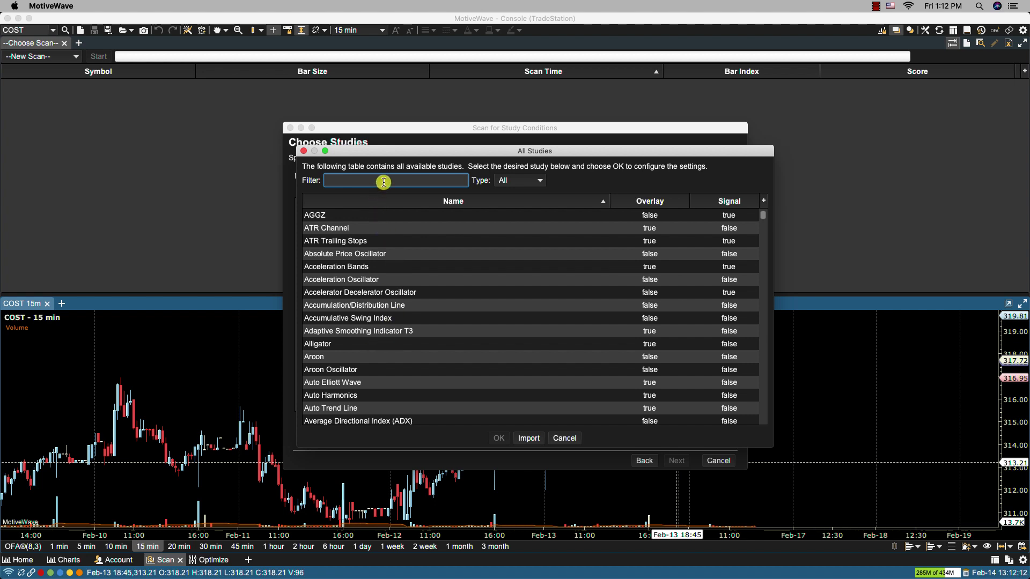
text(r)
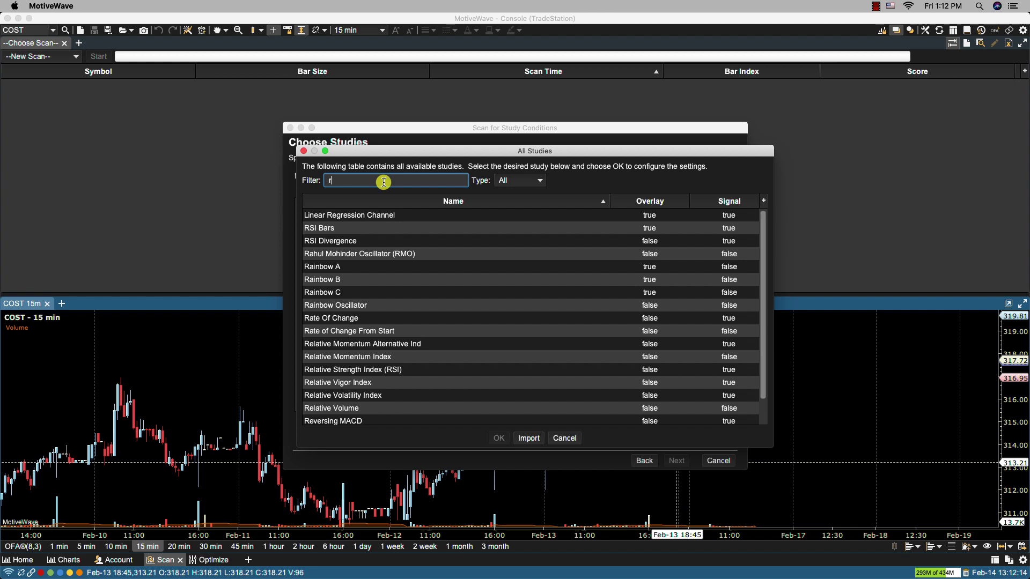
text(si)
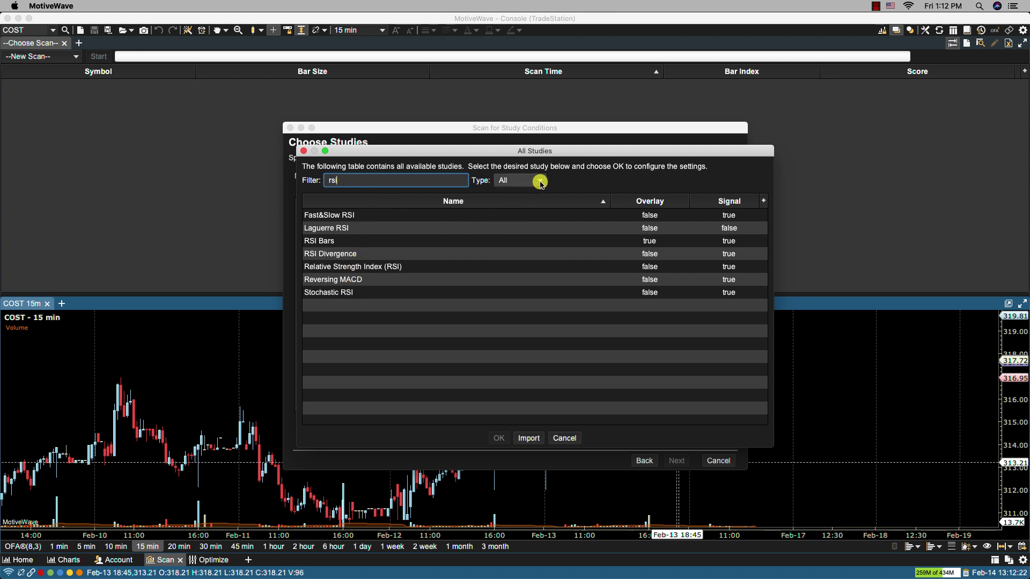
click(539, 181)
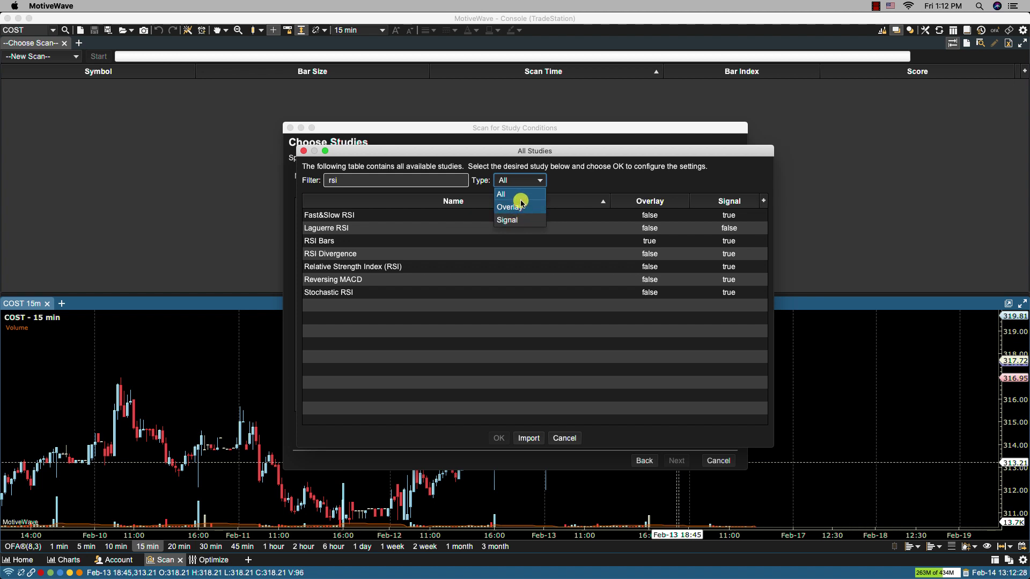
click(432, 180)
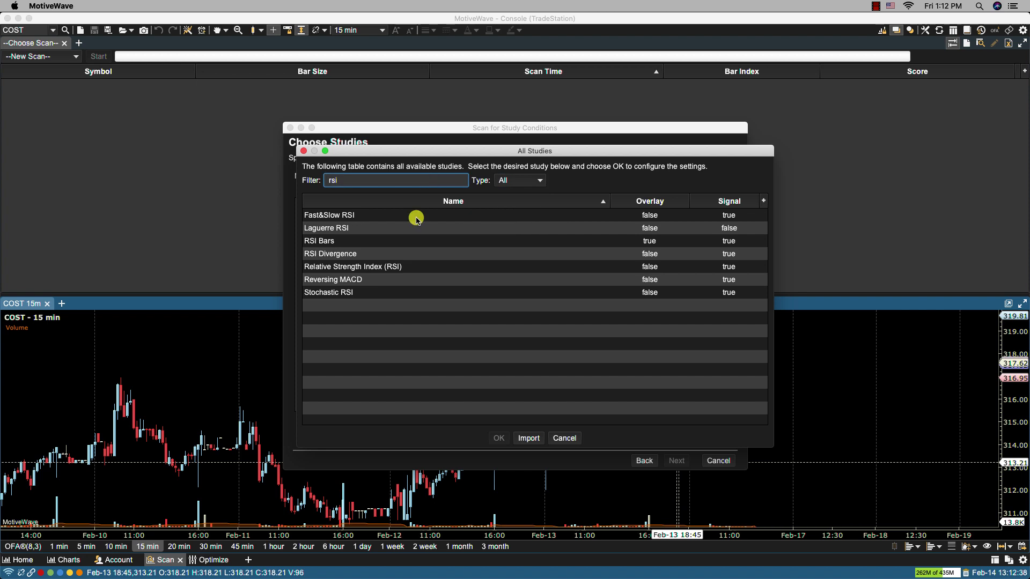
click(391, 266)
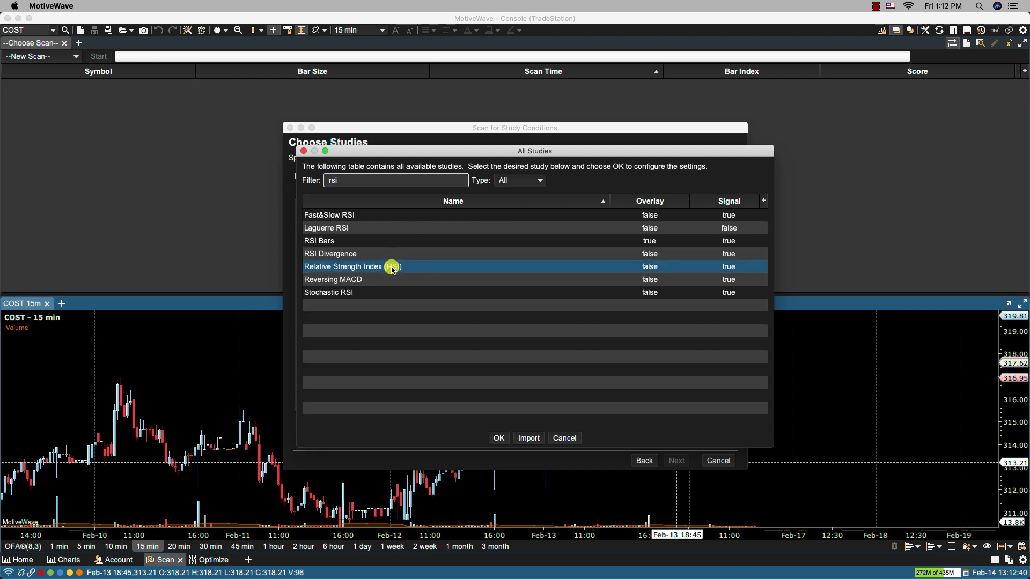
click(497, 438)
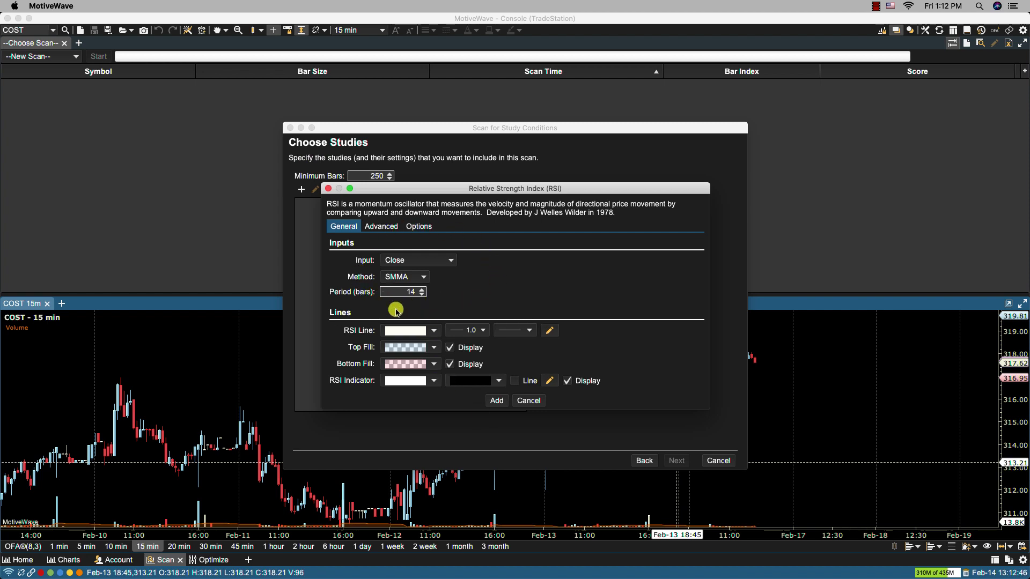
Step: Change the RSI period from 14 to 5 and add RSI(C,5) to the studies
click(402, 292)
drag(401, 292, 416, 293)
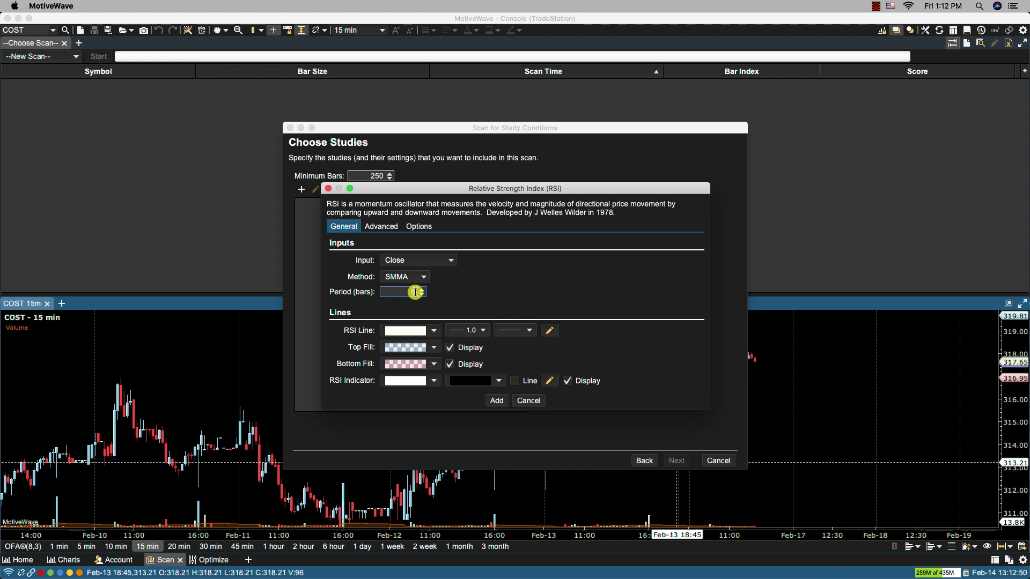
text(5)
click(495, 401)
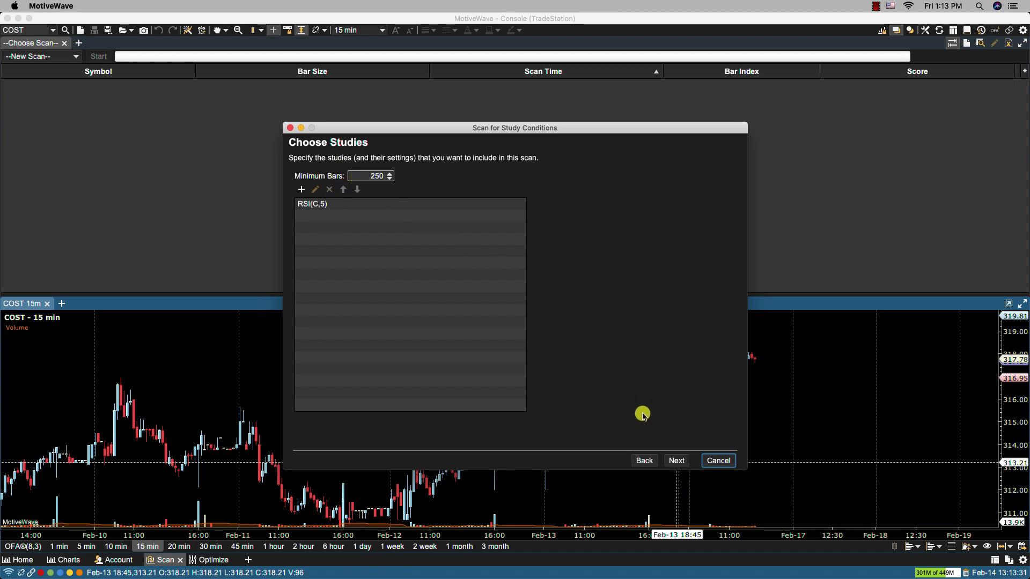
Step: Start a Study Condition on RSI(C,5) with Use Current Bar left on
click(674, 460)
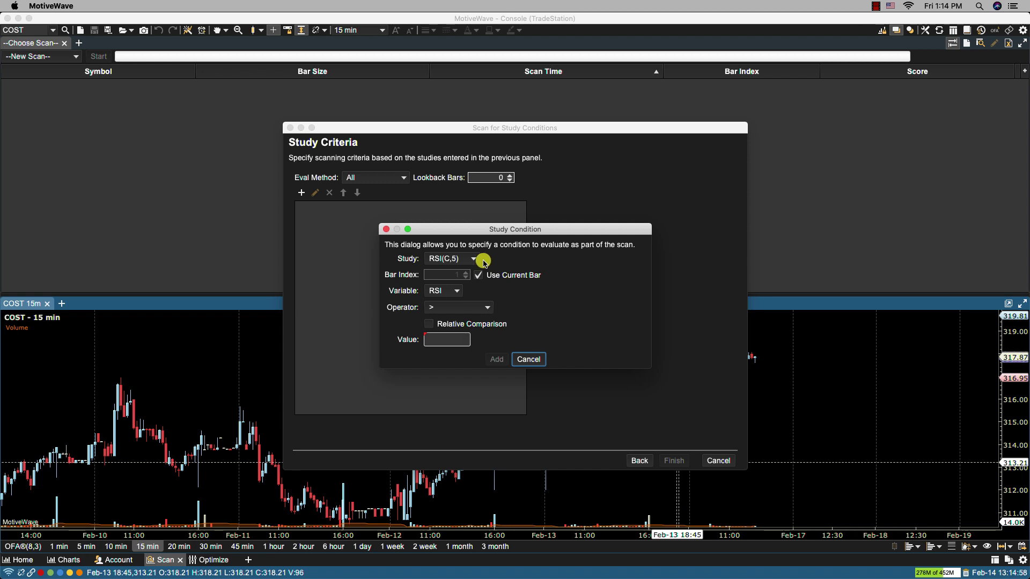
click(475, 260)
click(503, 258)
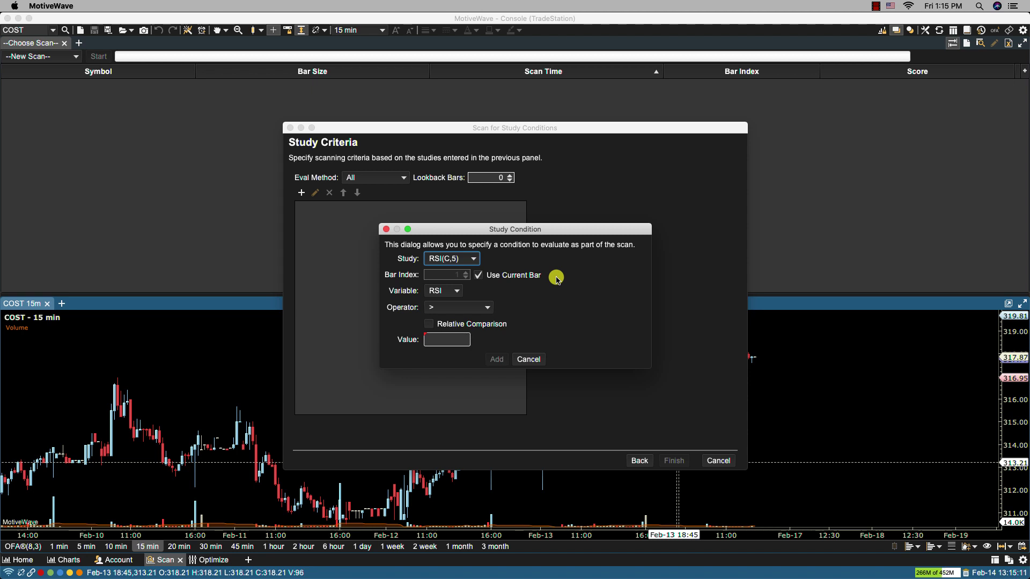
click(479, 276)
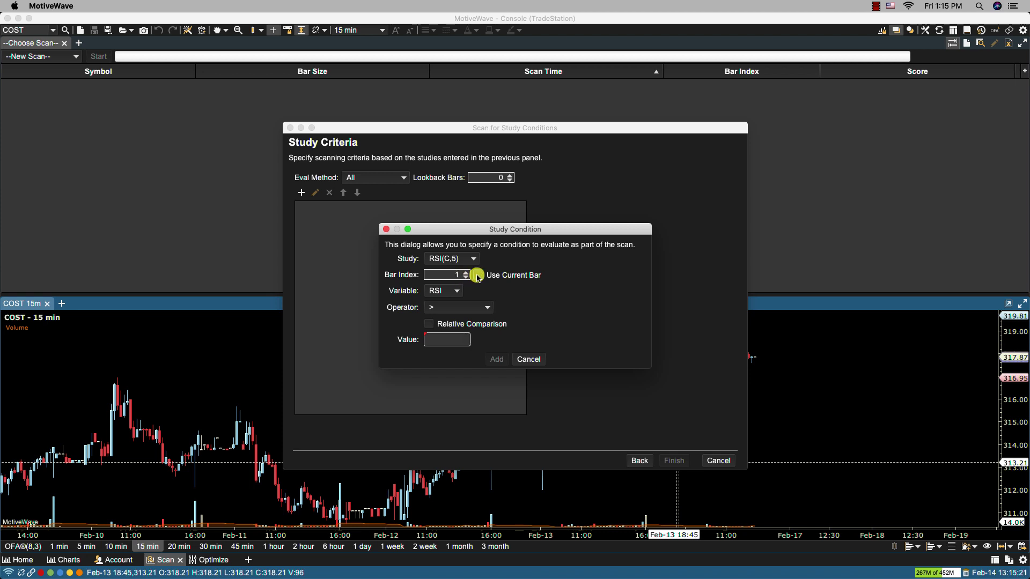
click(478, 276)
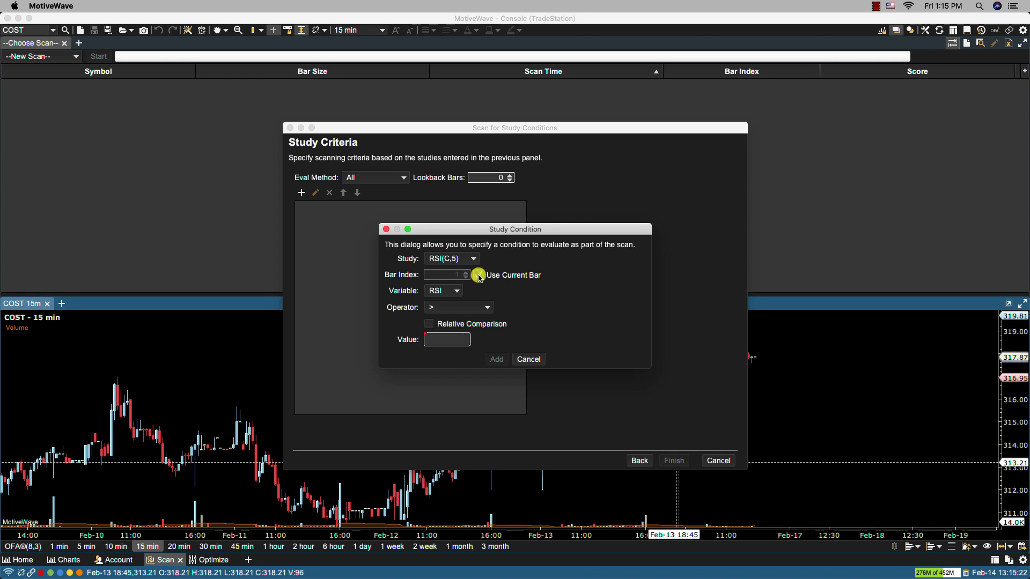
Step: Keep the condition's variable as RSI and its operator as greater-than
click(456, 293)
click(456, 293)
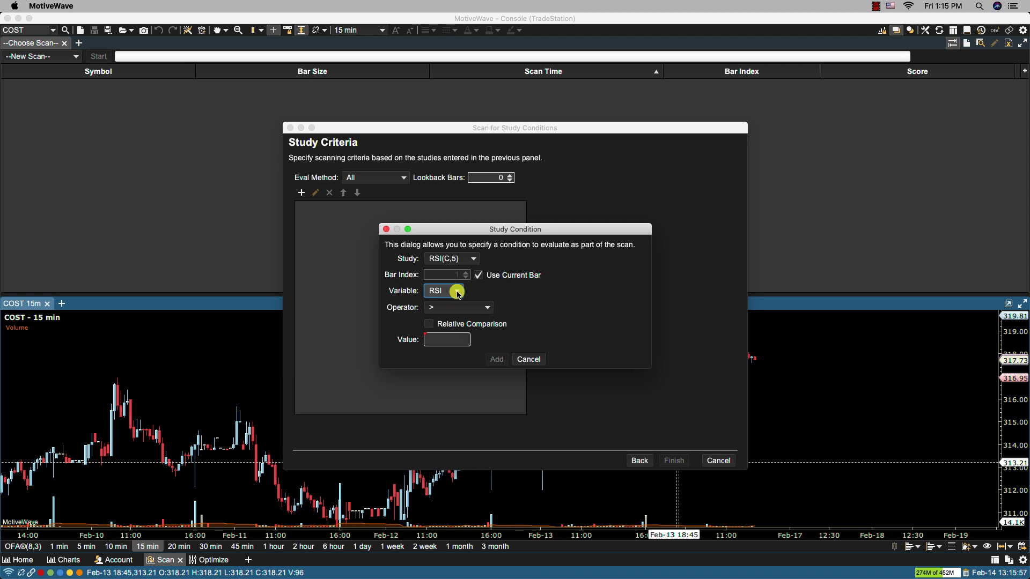
click(490, 308)
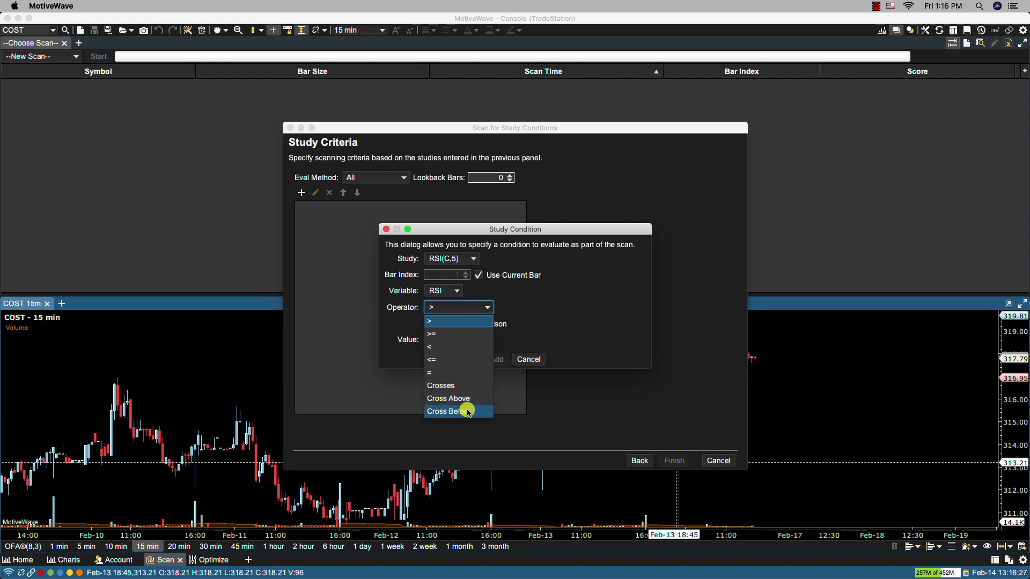
click(573, 308)
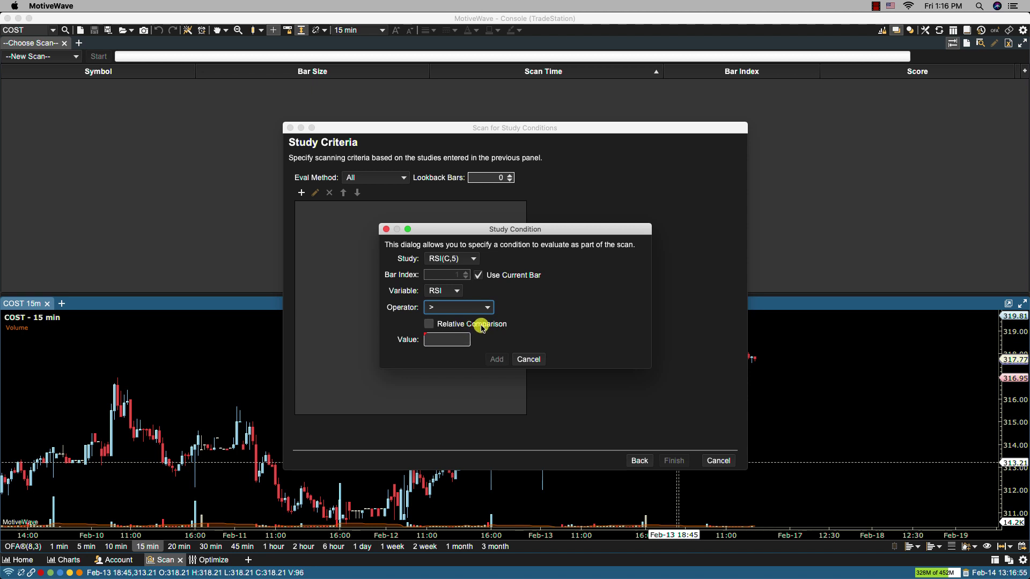
Step: Compare against a fixed value of 70 and add the RSI > 70 condition
click(439, 326)
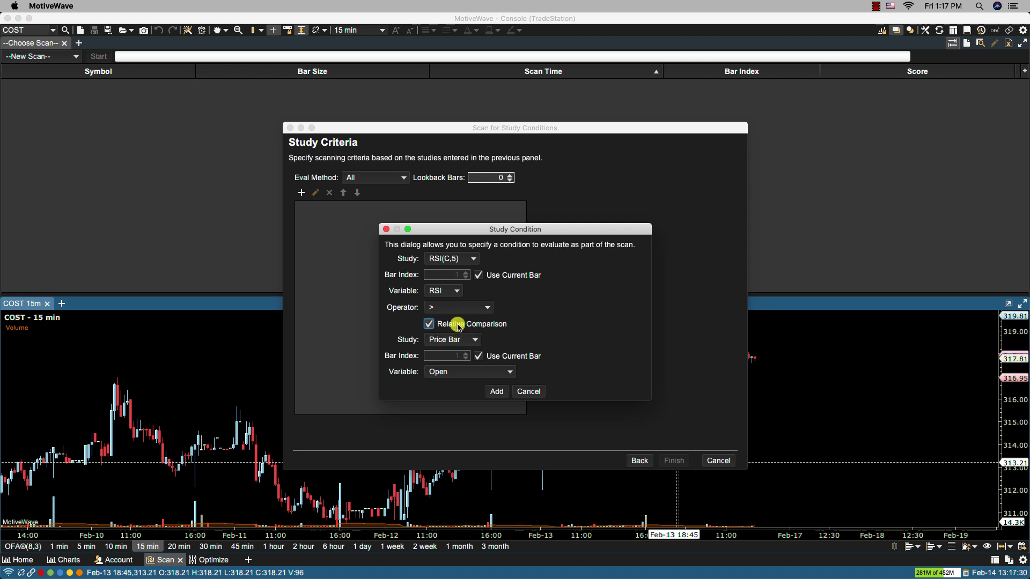
click(473, 341)
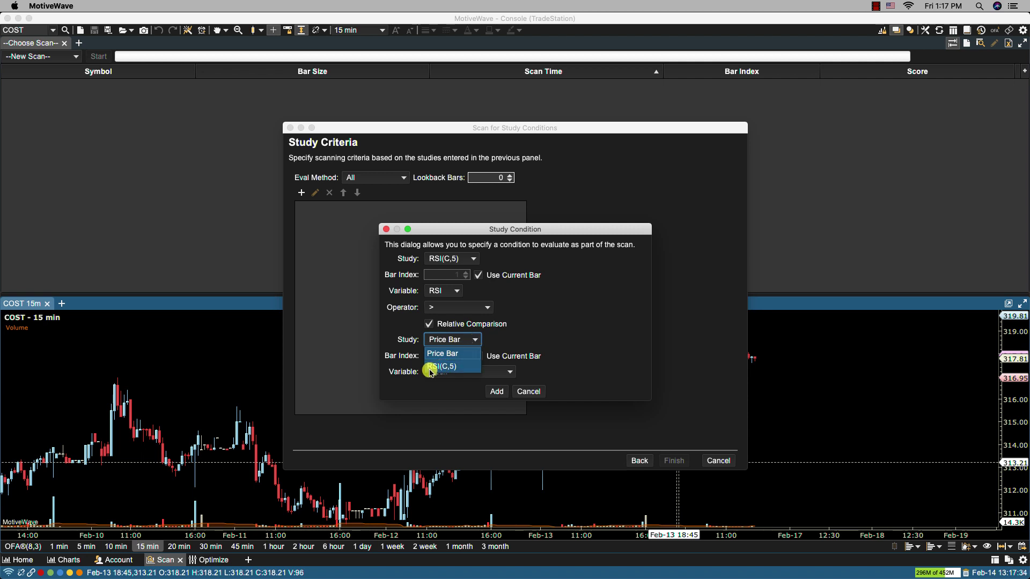
click(579, 319)
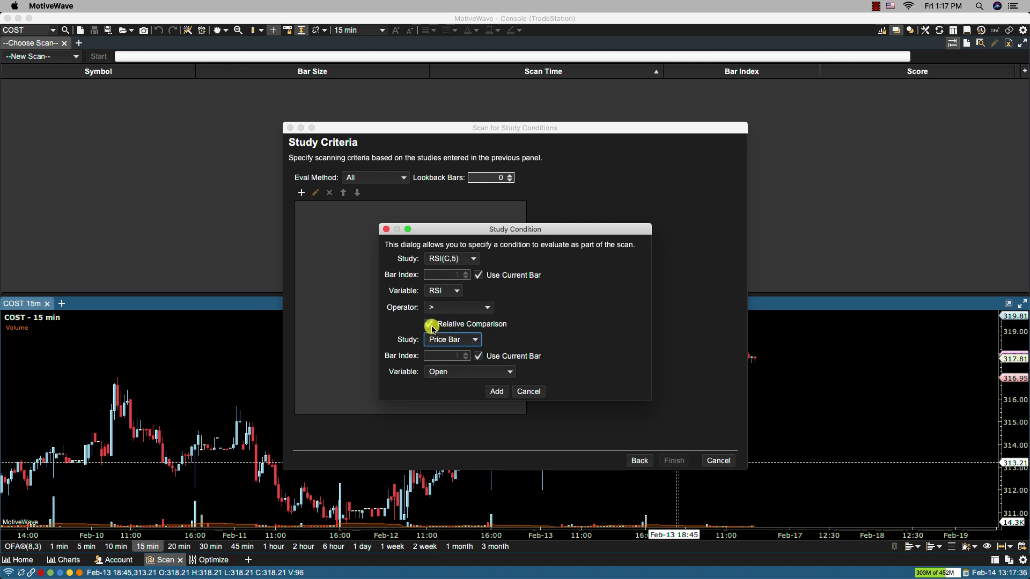
click(437, 326)
click(456, 339)
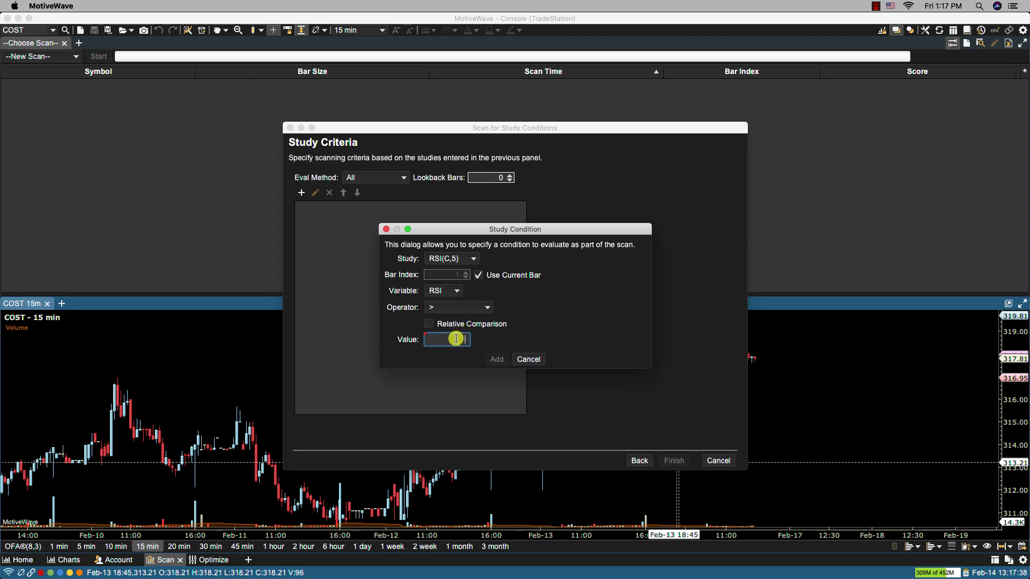
text(70)
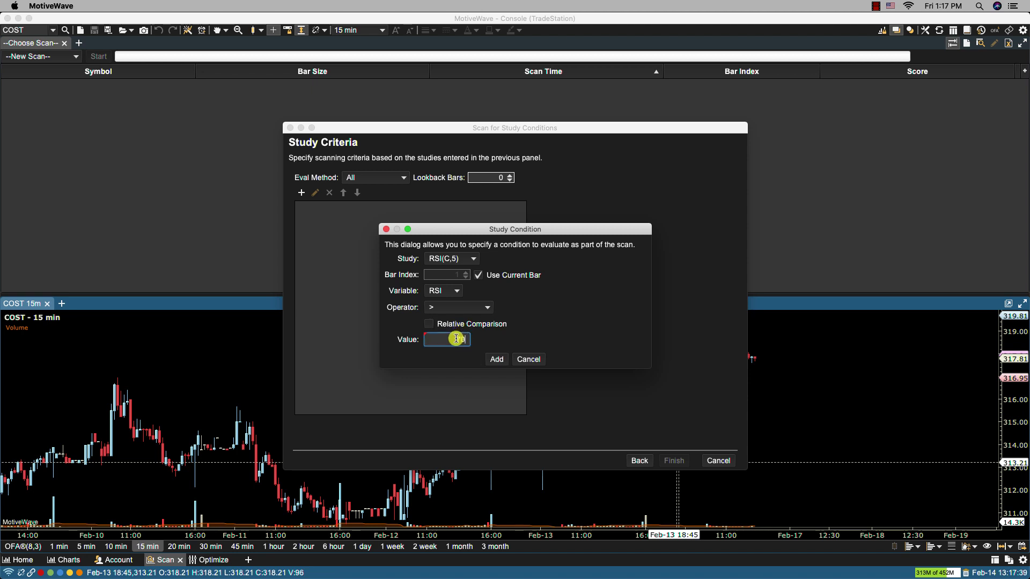
click(491, 358)
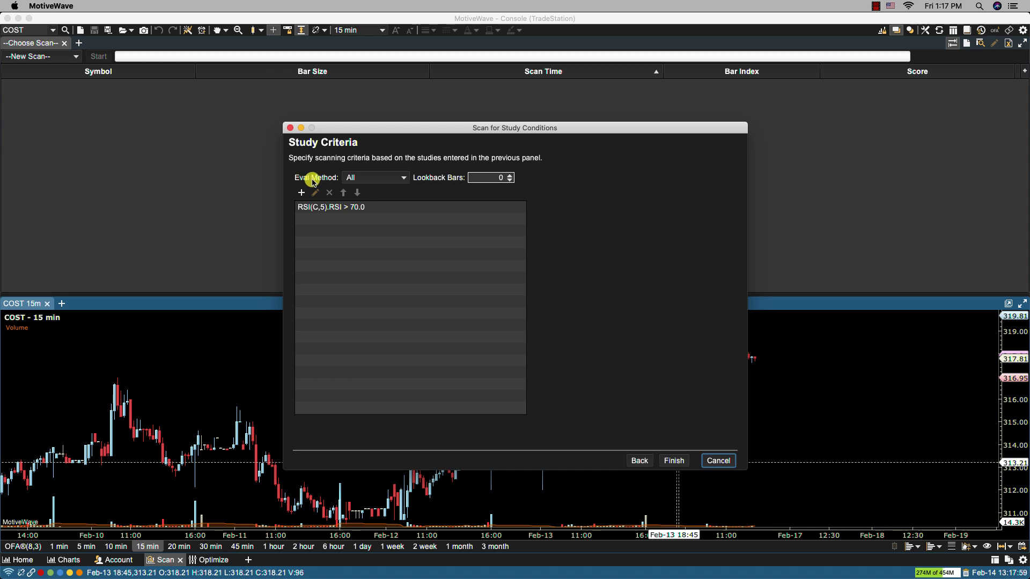
Step: Leave the Eval Method at All for the RSI(C,5).RSI > 70.0 criterion
click(387, 178)
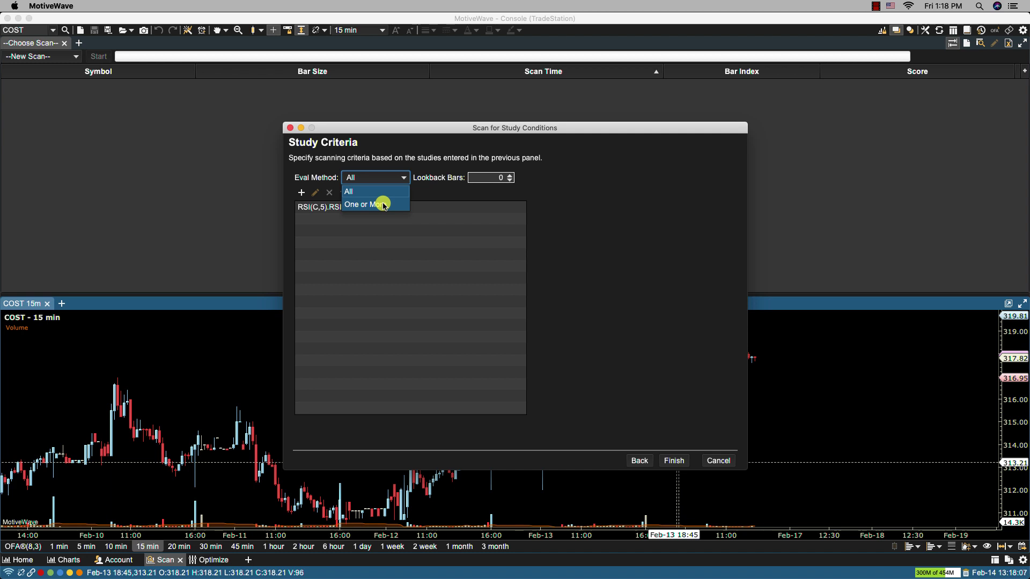
click(454, 192)
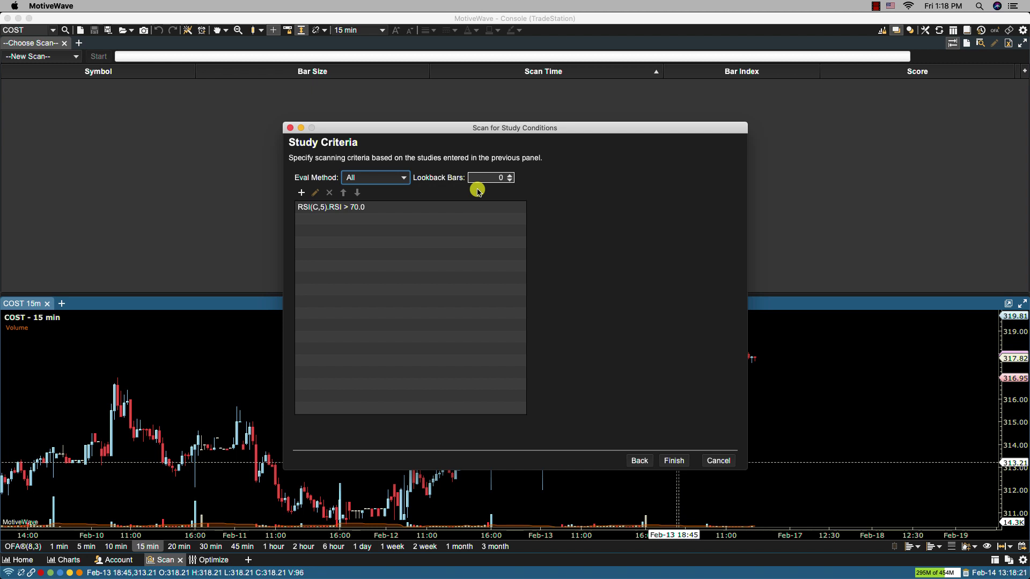
Step: Finish and run the Trade Setup scan, then chart its single EBAY 1-hour result
click(670, 462)
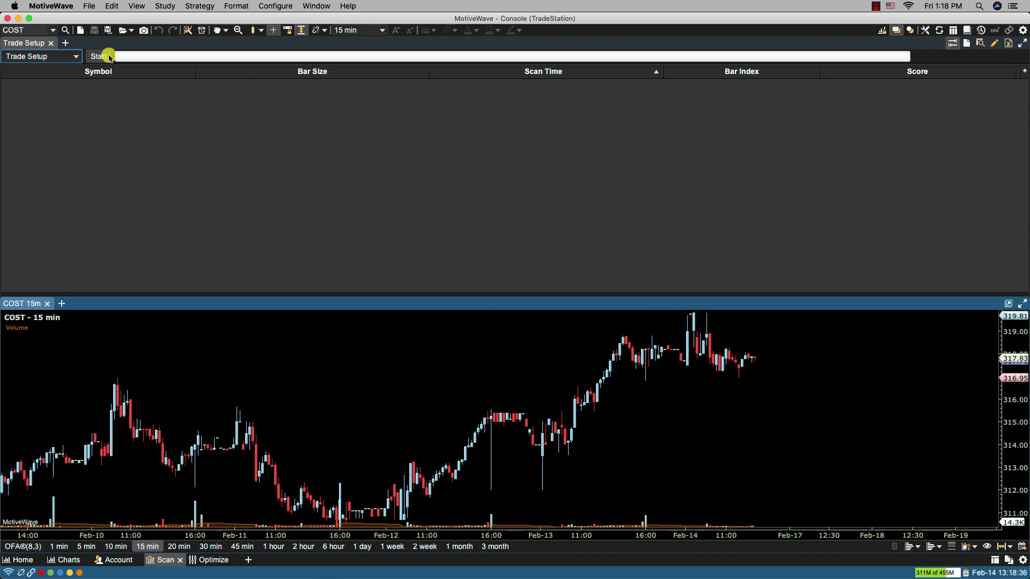
click(109, 58)
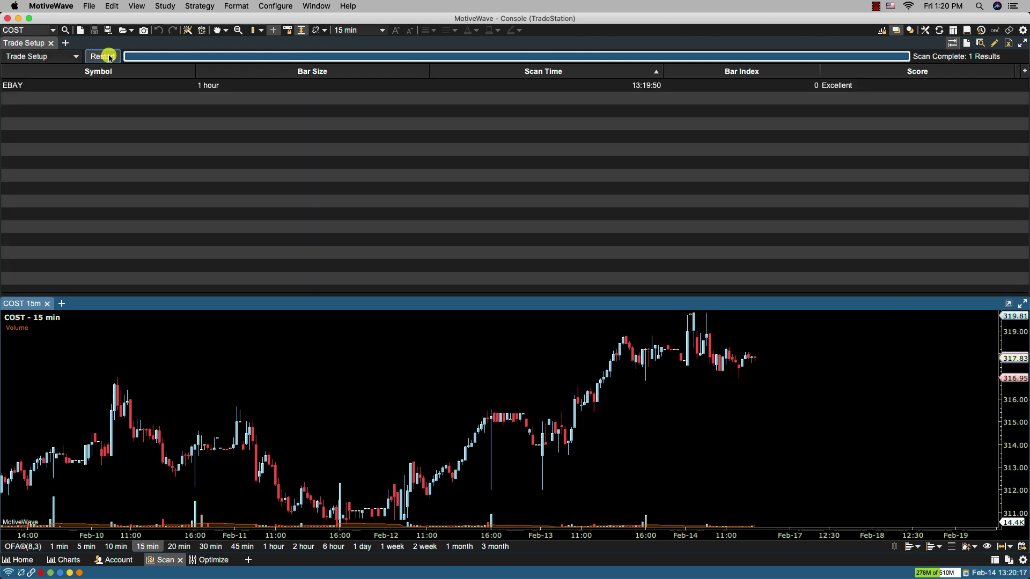
click(107, 89)
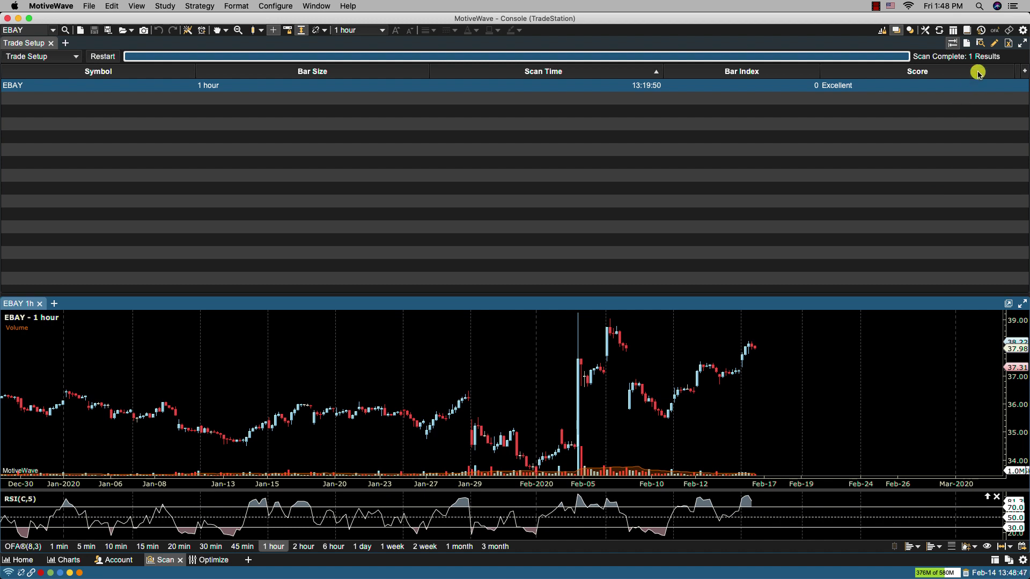
Step: Remove the RSI(C,5) study from the Trade Setup scan's studies
click(994, 45)
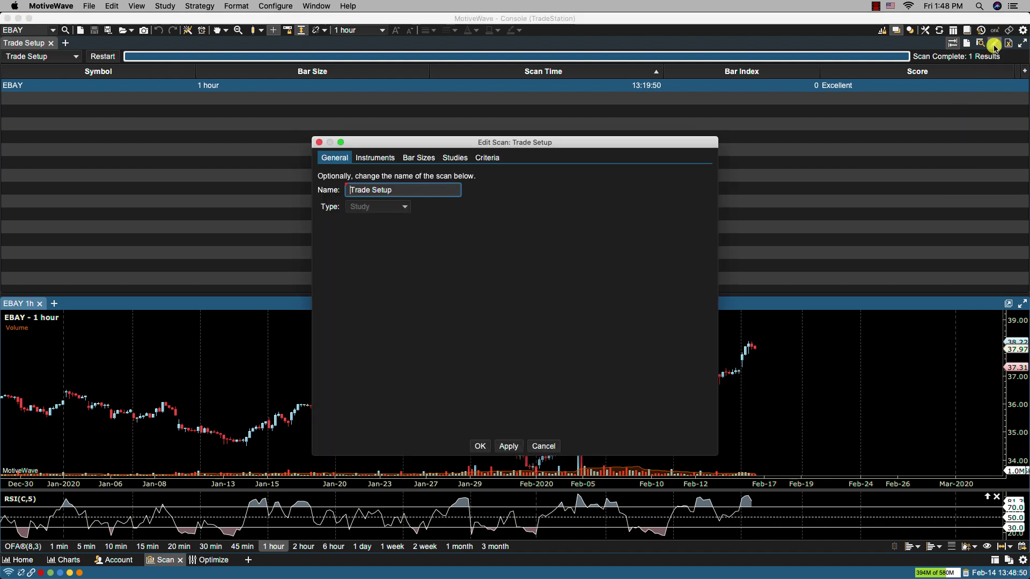
click(456, 159)
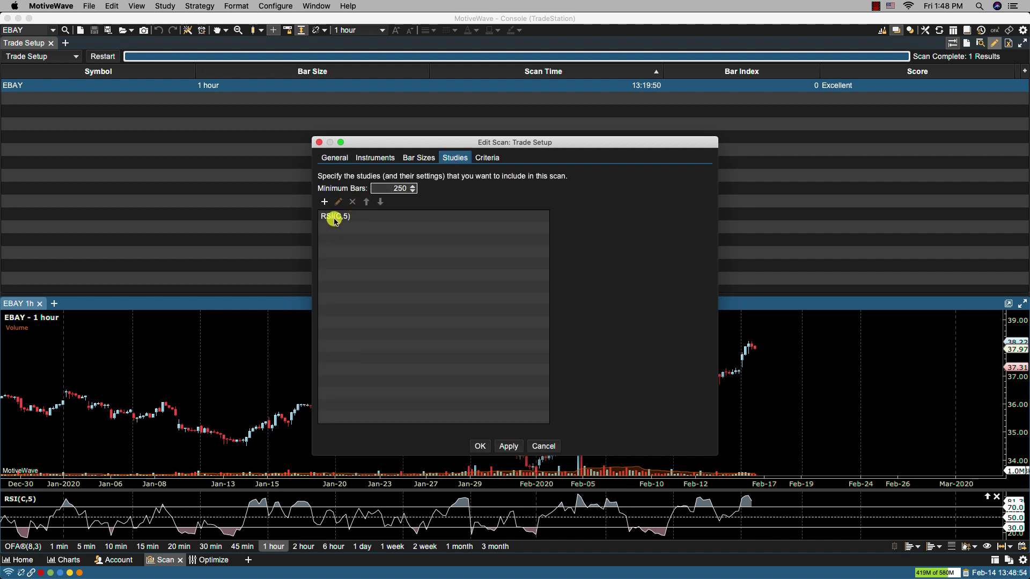
click(336, 217)
click(352, 202)
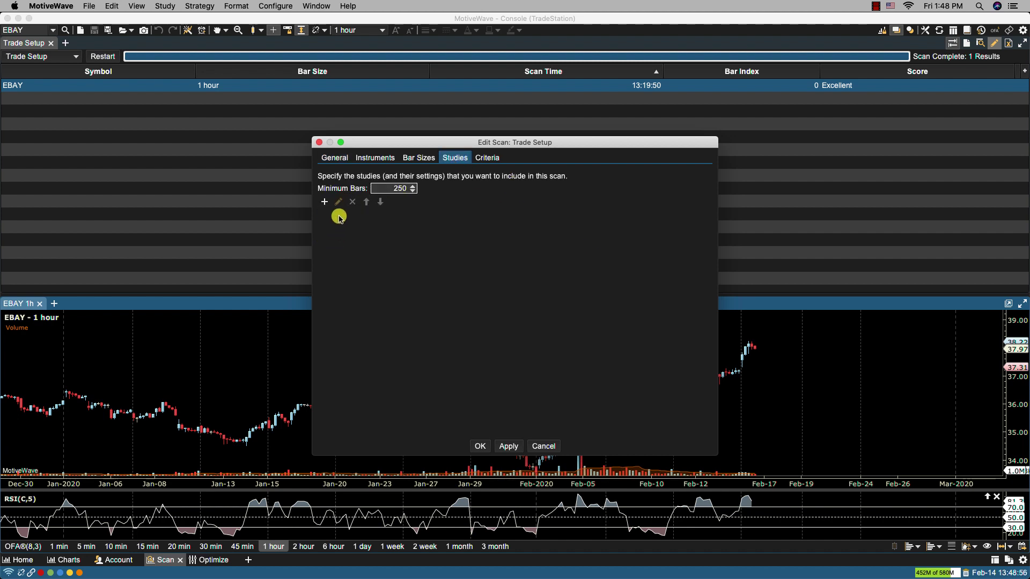
Step: Set up a Simple Moving Average study with period 5 and a green line
click(324, 202)
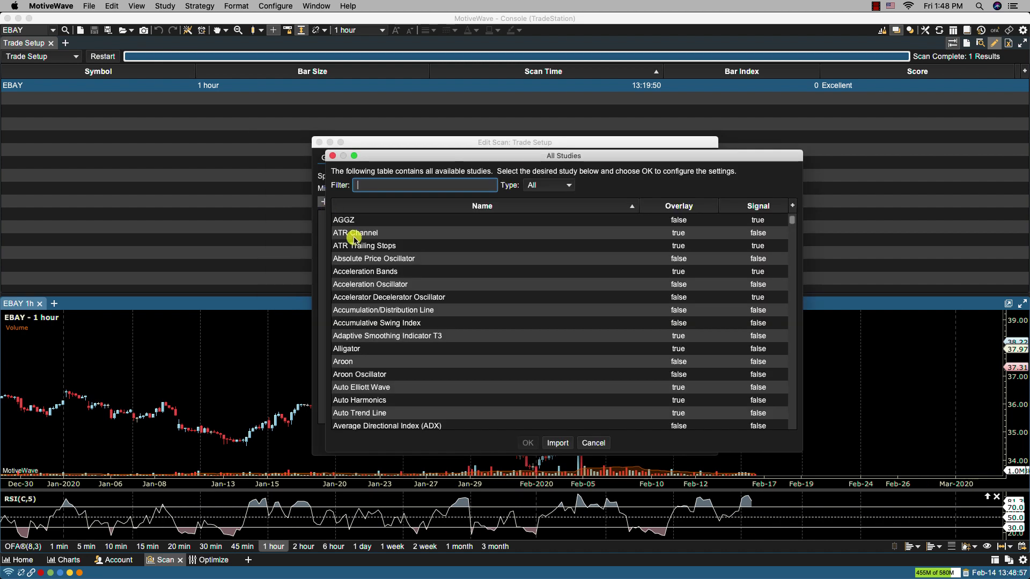
text(sma)
click(382, 233)
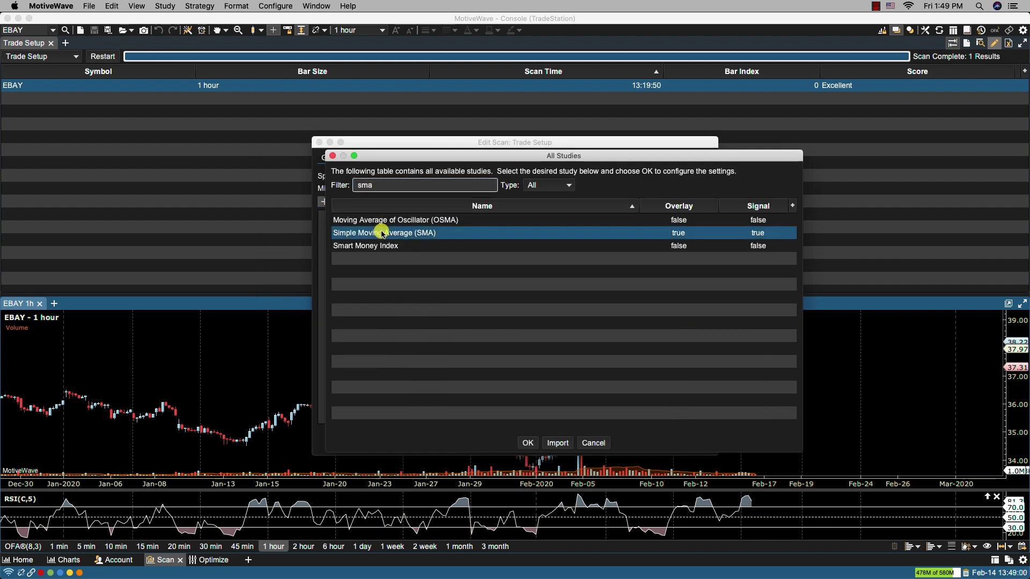
click(529, 444)
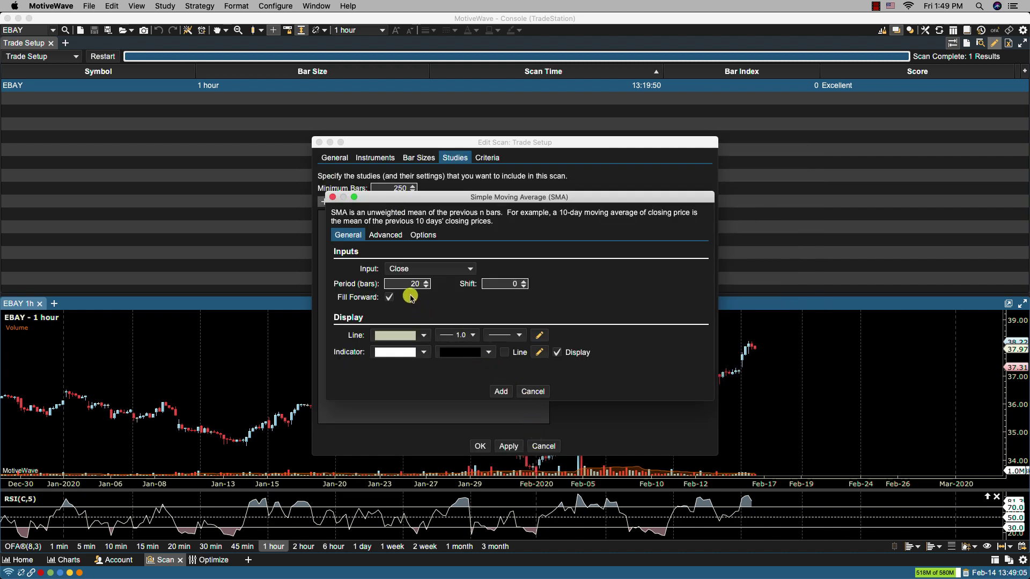
click(417, 285)
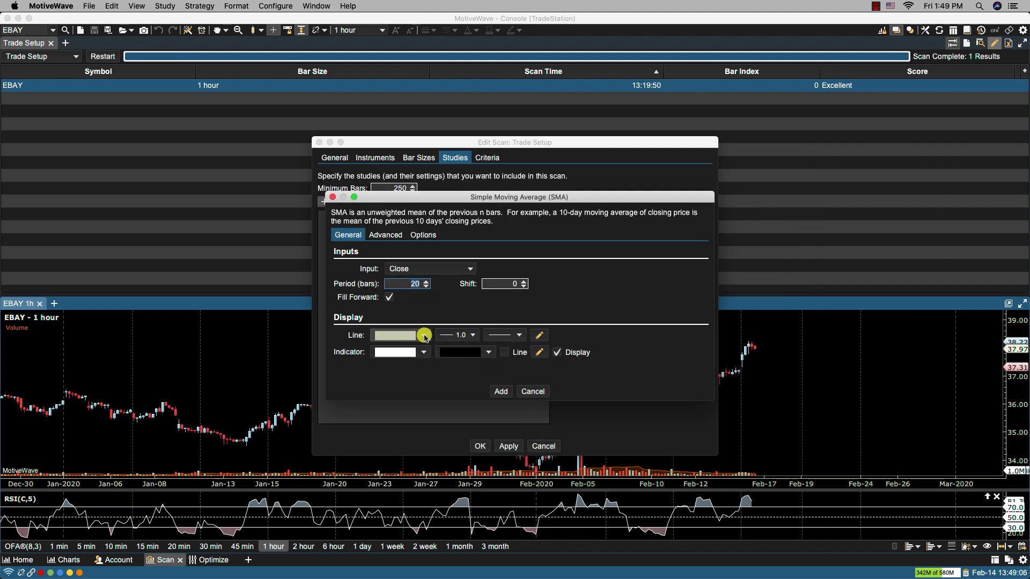
text(5)
click(423, 336)
click(408, 384)
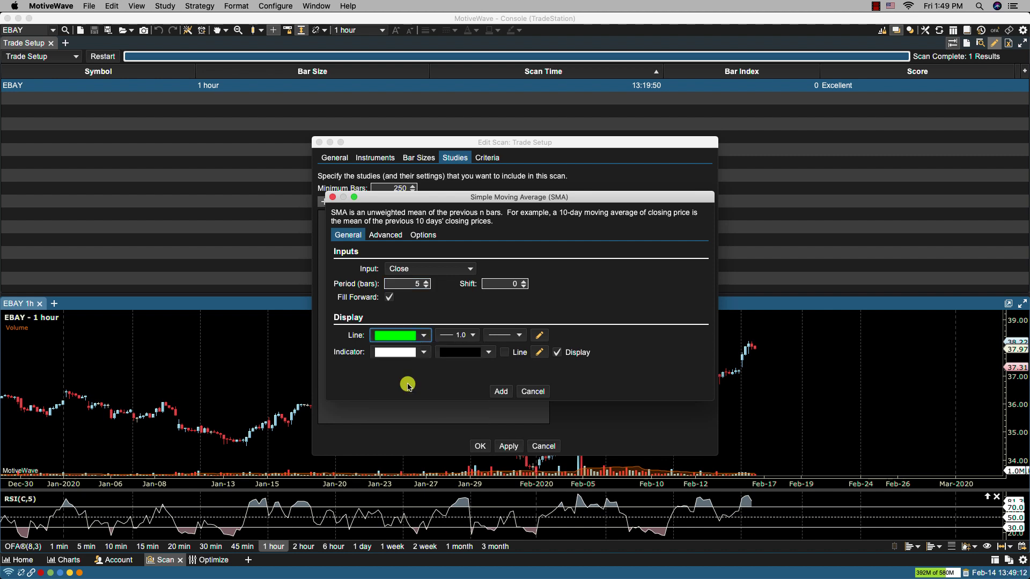
Step: Add SMA(C,5), then add a second SMA with period 10 and a blue line
click(501, 392)
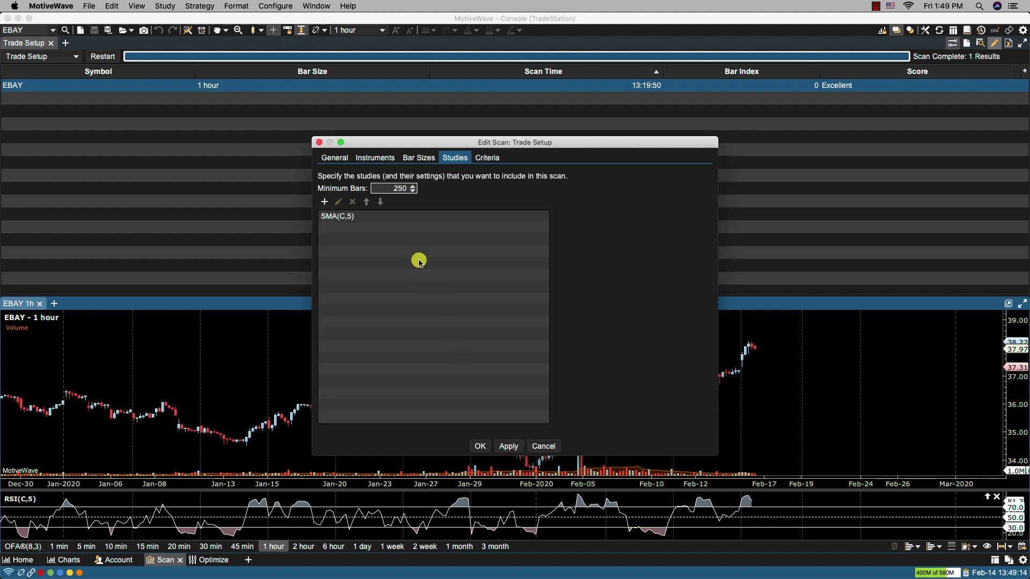
click(324, 201)
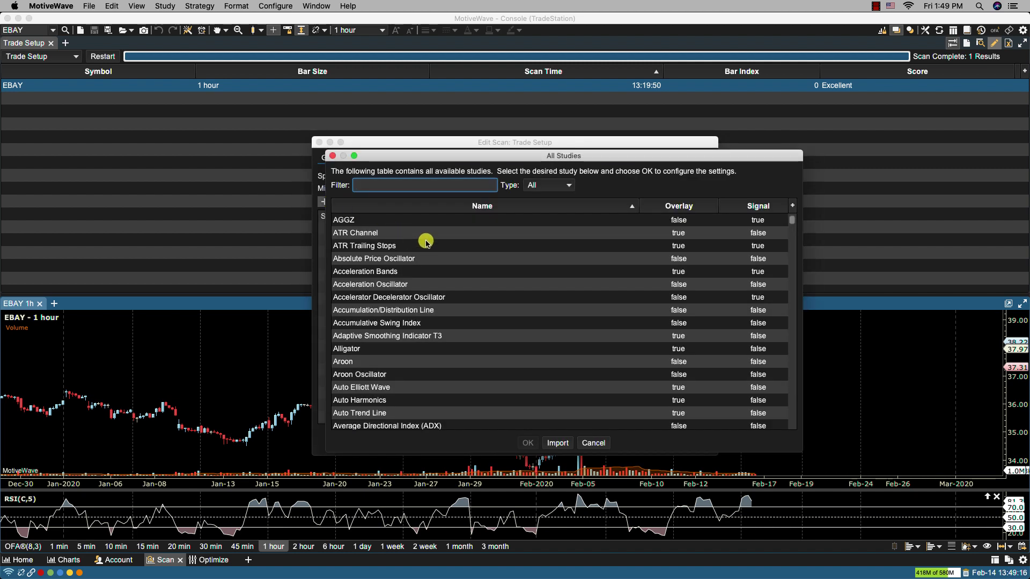
text(sma)
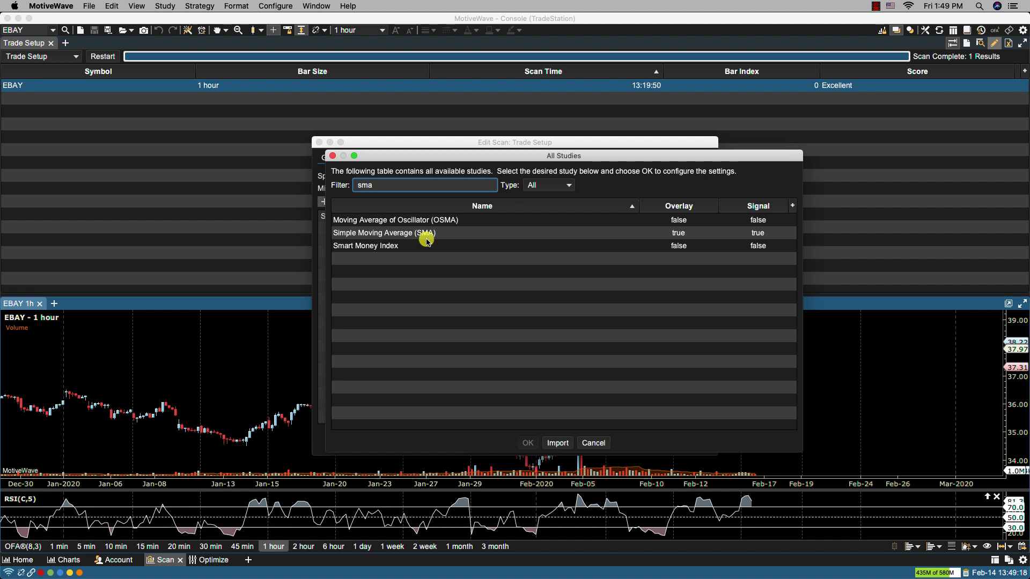
click(427, 236)
double_click(427, 236)
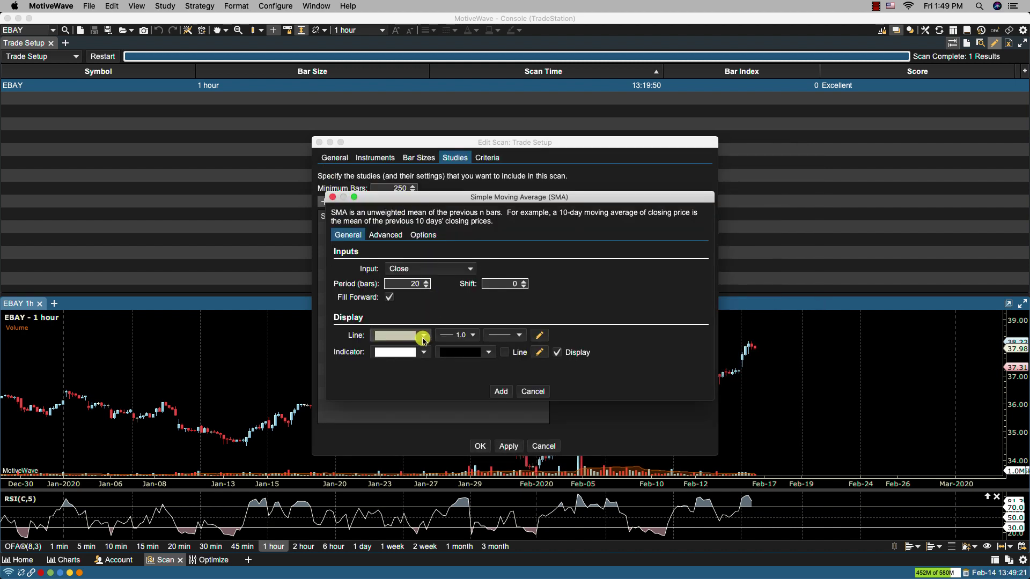
click(423, 337)
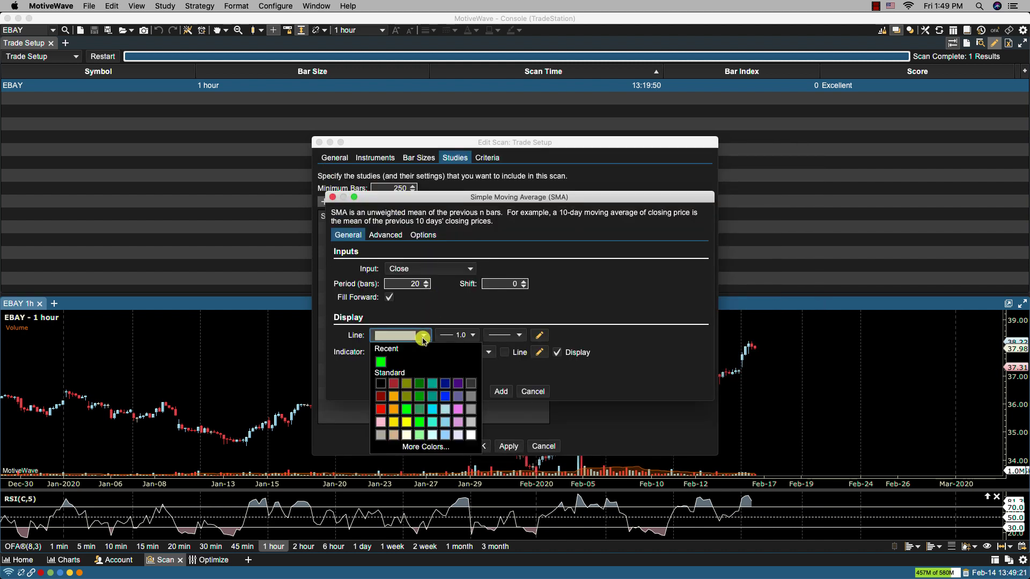
click(443, 397)
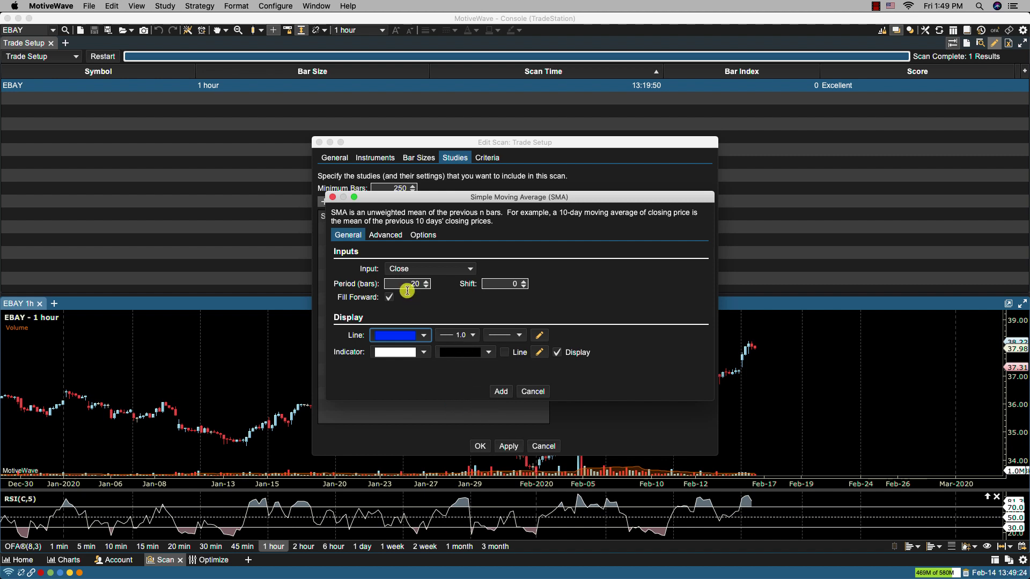
double_click(408, 285)
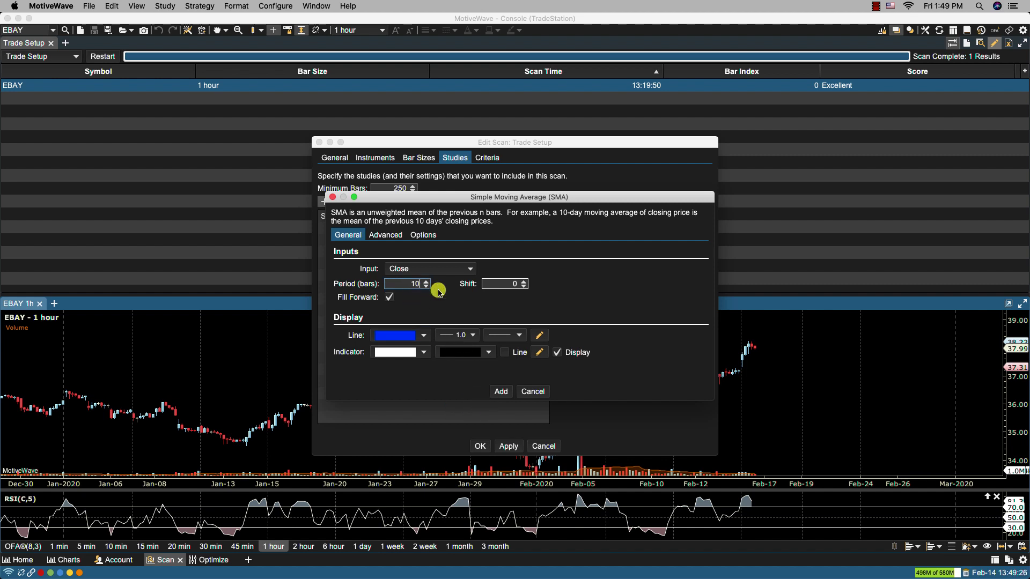
click(499, 392)
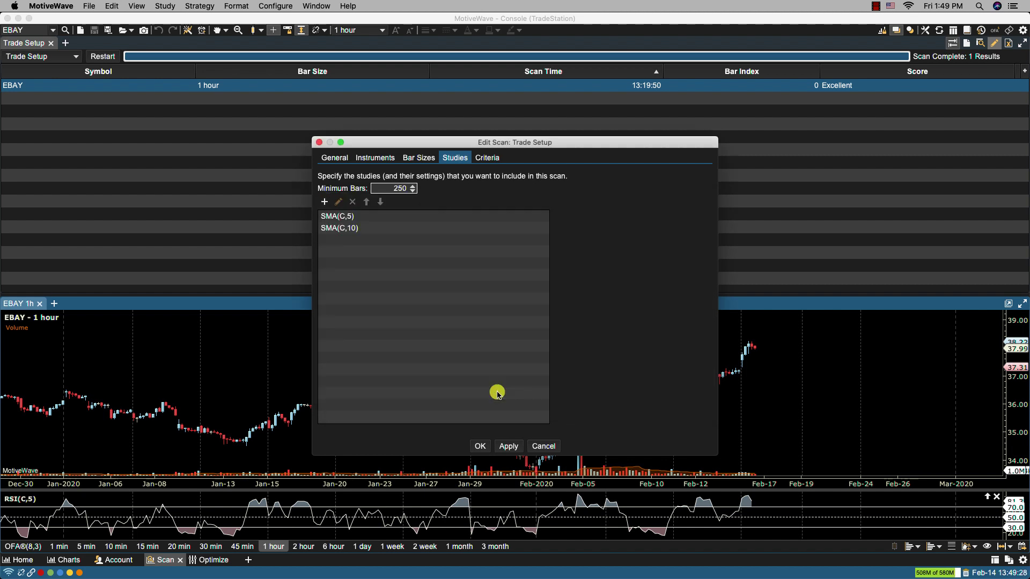
Step: Delete the RSI(C,5).RSI > 70.0 criterion from the scan
click(492, 160)
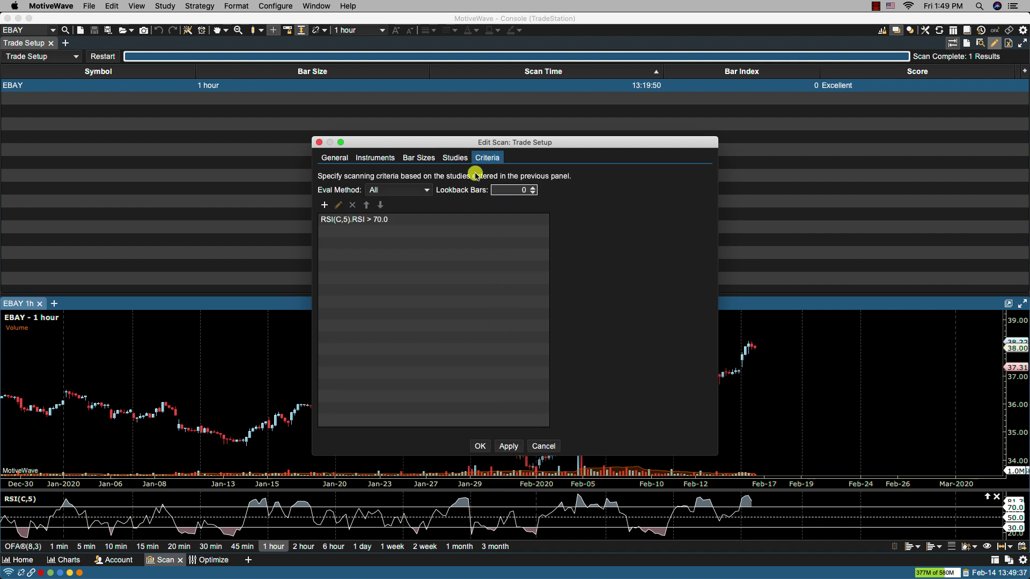
click(343, 220)
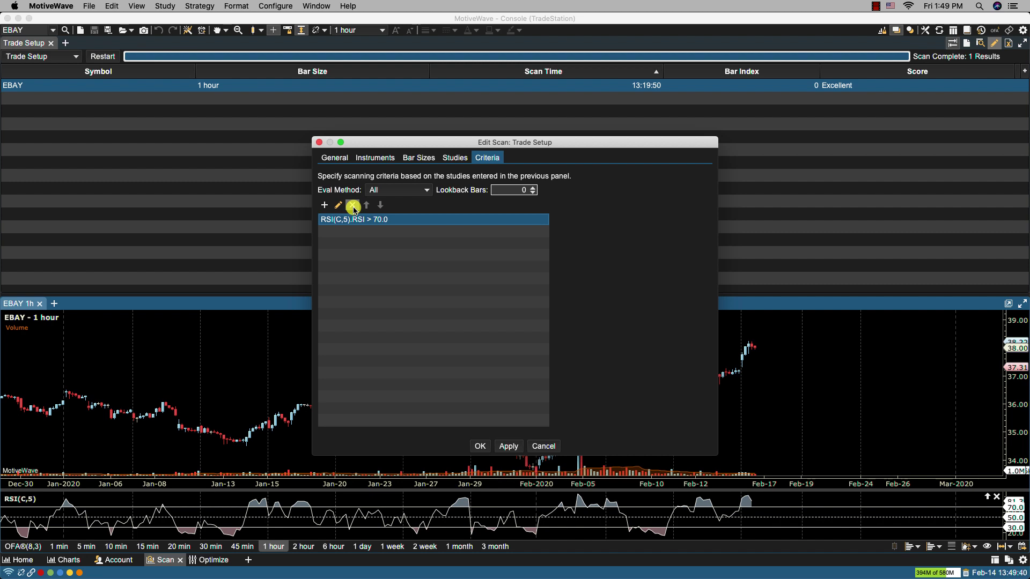
click(353, 207)
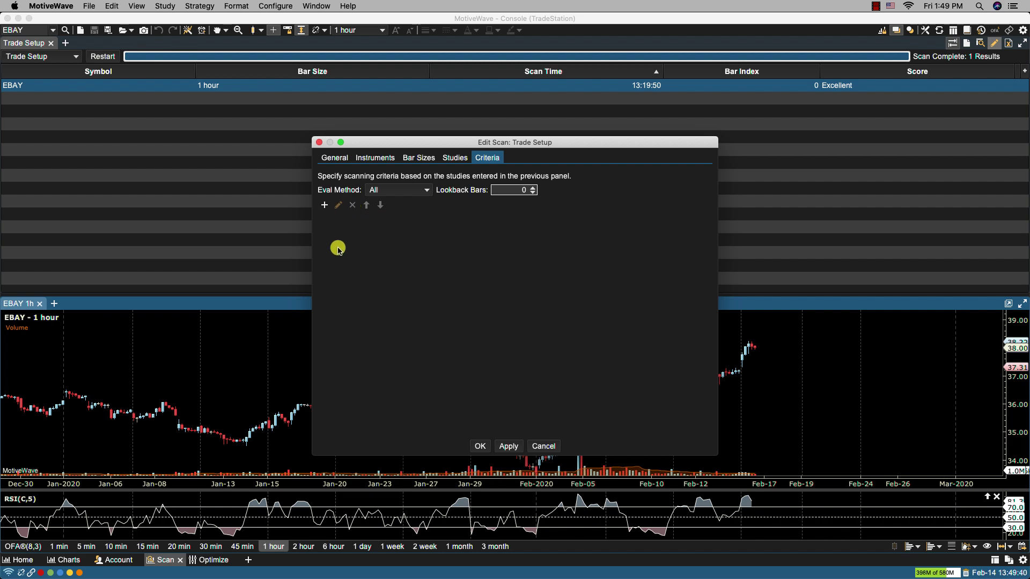
Step: Add the relative criterion SMA(C,5).SMA > SMA(C,10).SMA, then apply and save the scan settings
click(325, 207)
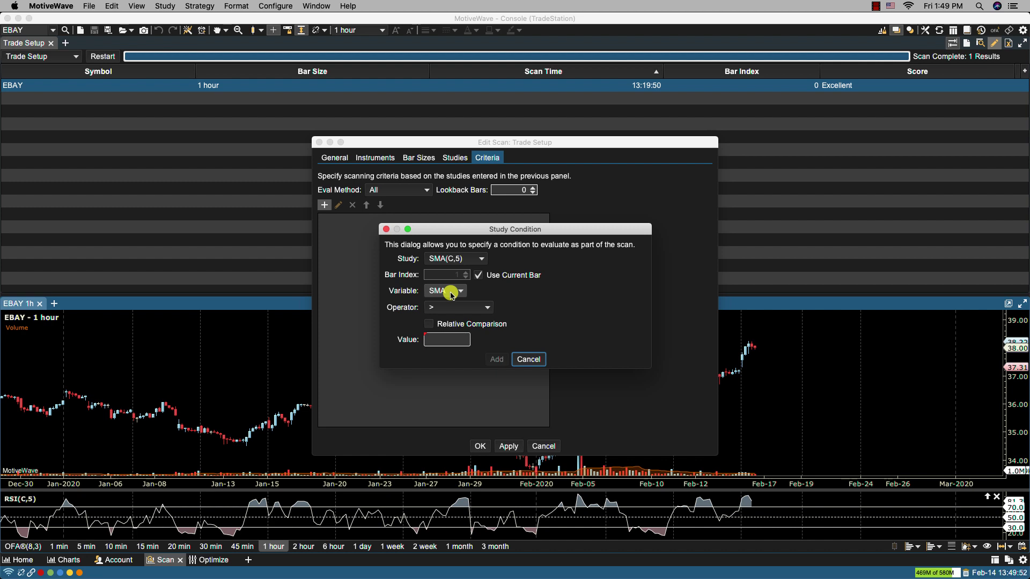
click(430, 326)
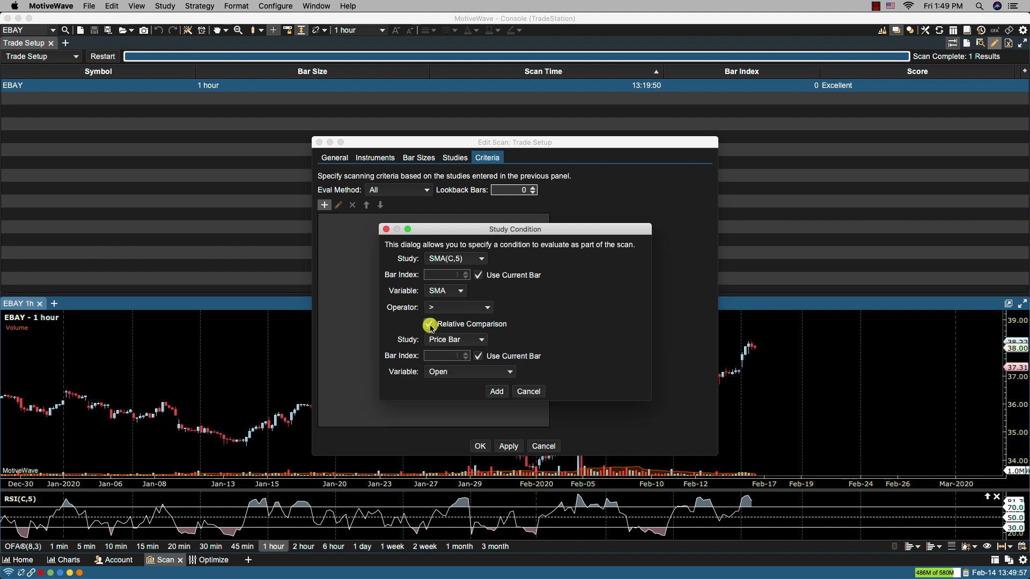
click(452, 340)
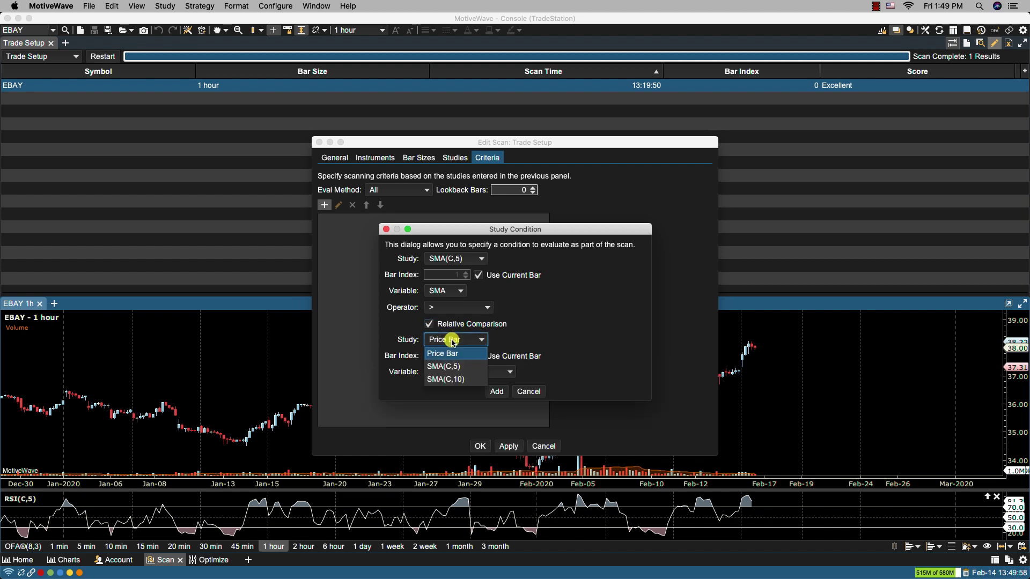
click(450, 380)
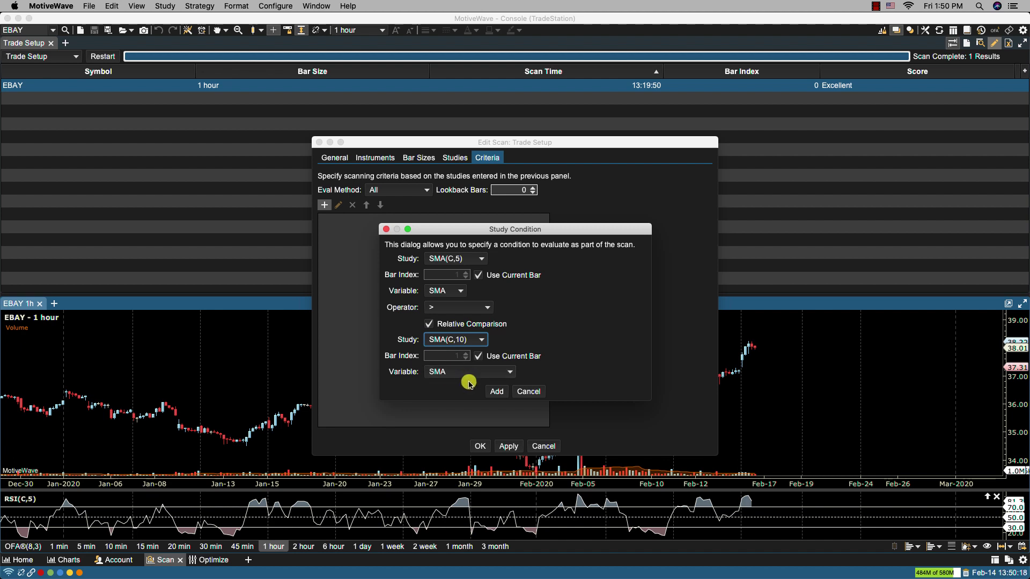
click(496, 393)
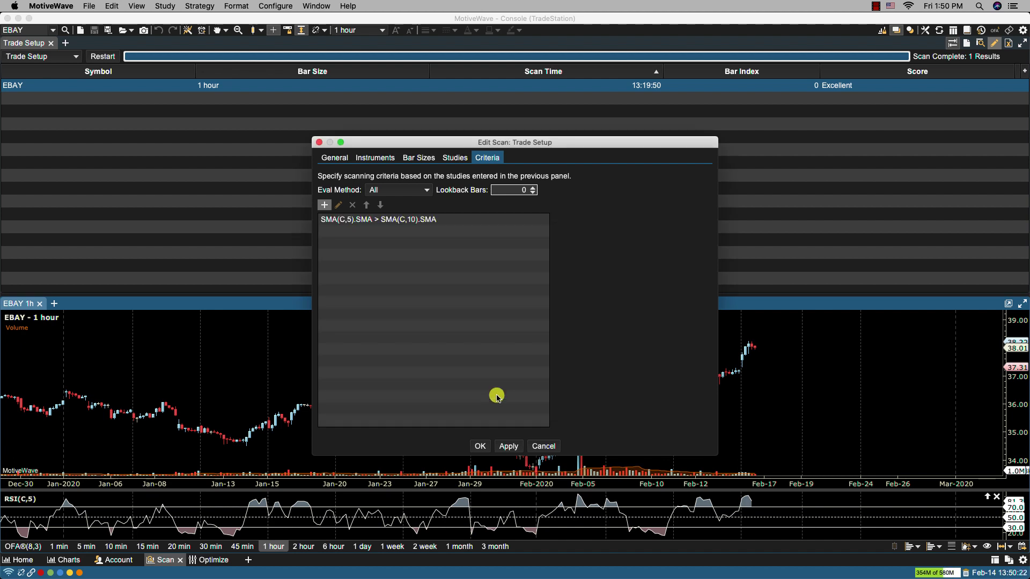
click(508, 446)
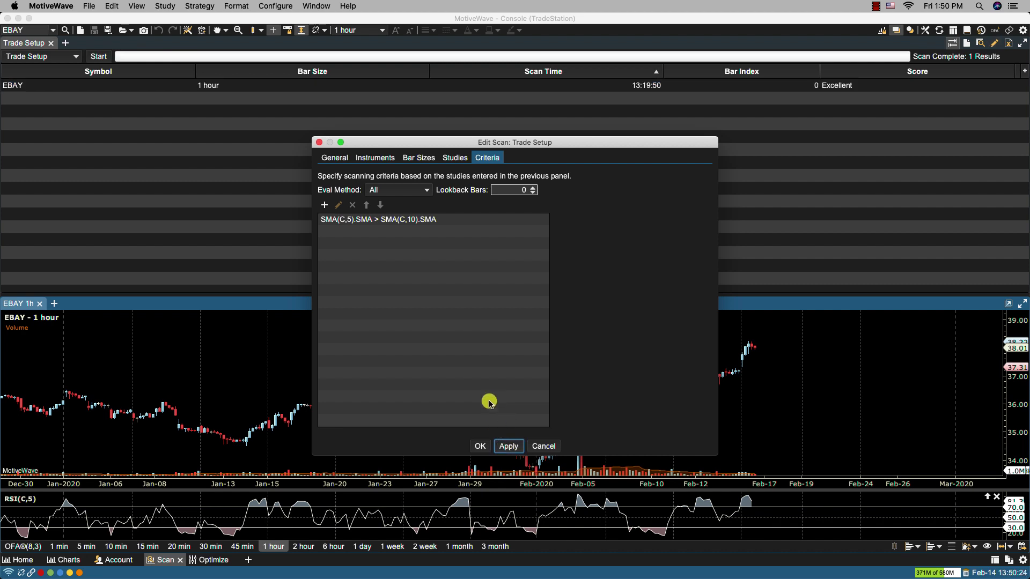
click(479, 446)
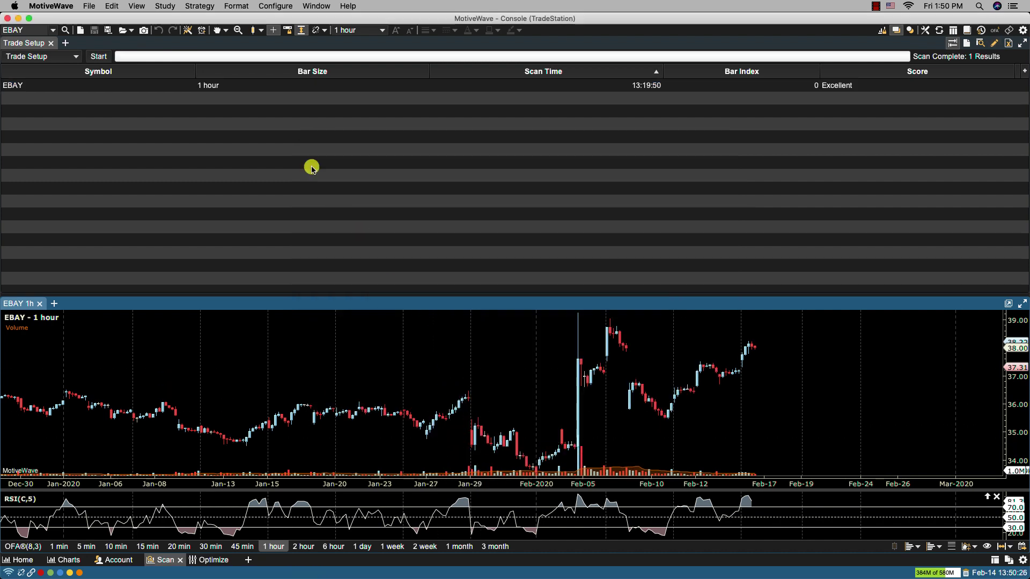
Step: Rerun the Trade Setup scan for 18 results and load BIDU's 5-minute chart
click(100, 56)
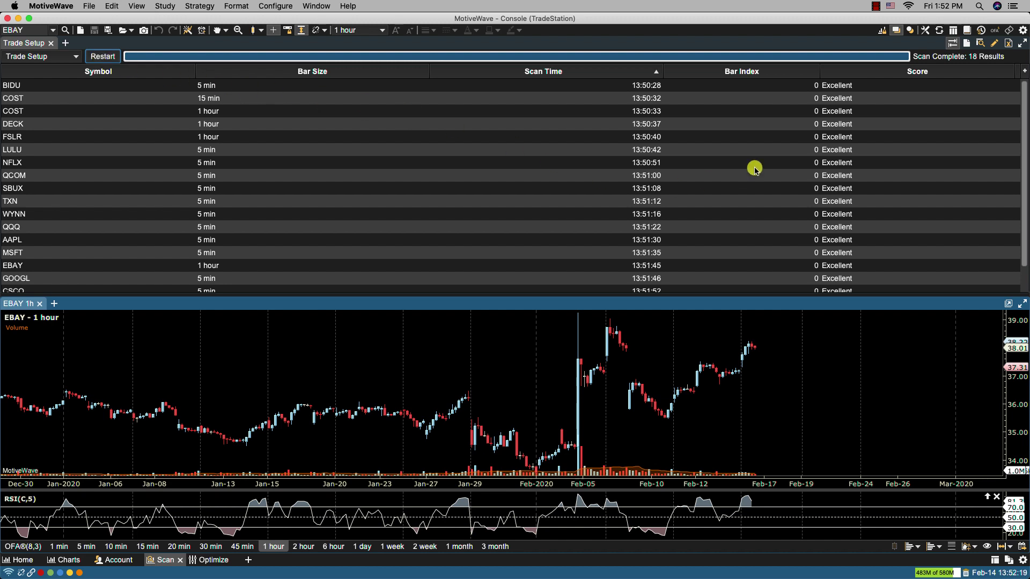
scroll(1020, 100, down, 2)
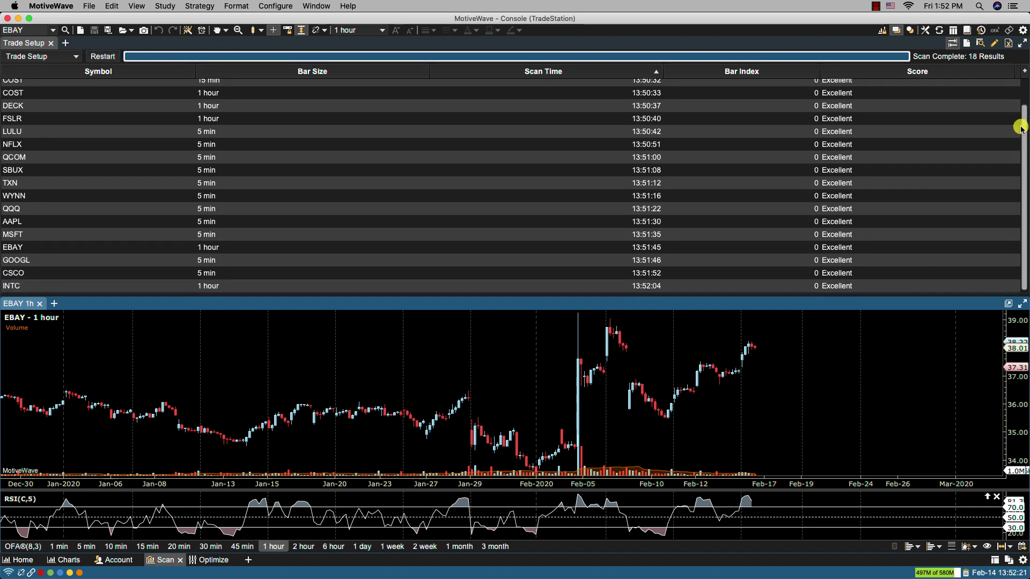
scroll(1019, 99, up, 2)
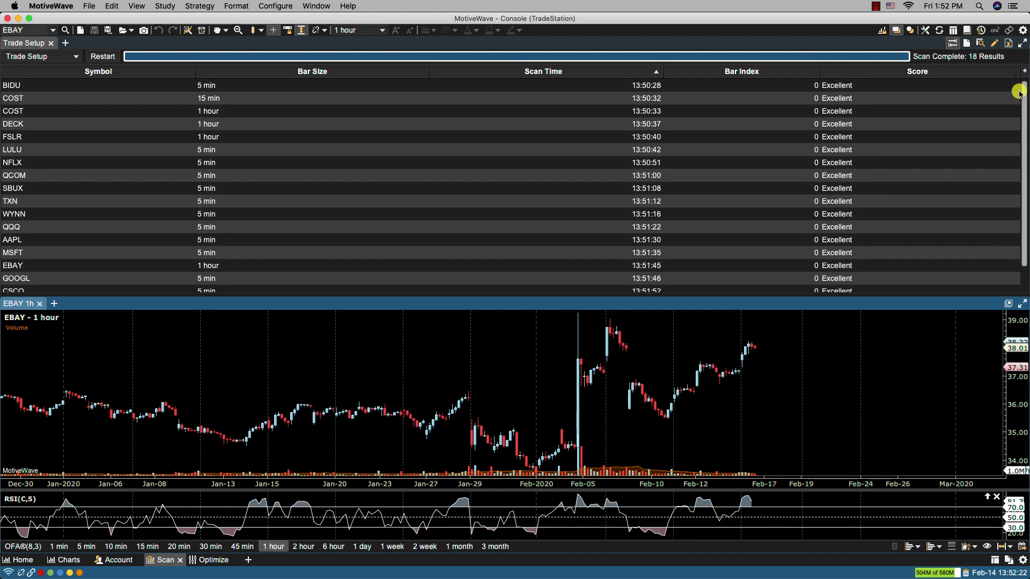
click(104, 87)
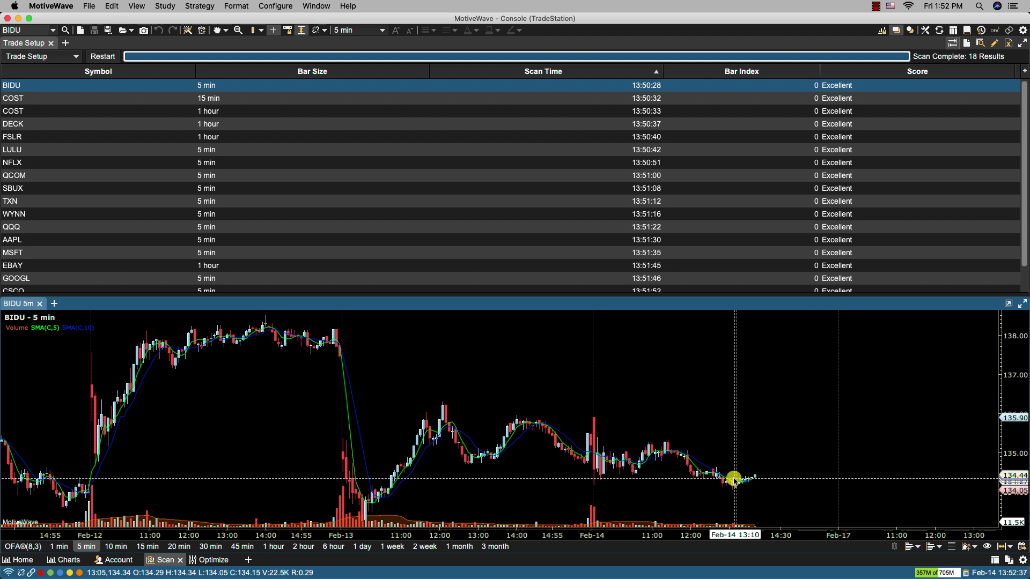
Step: View COST's 15-minute chart zoomed to recent days, then DECK's 1-hour chart
click(240, 100)
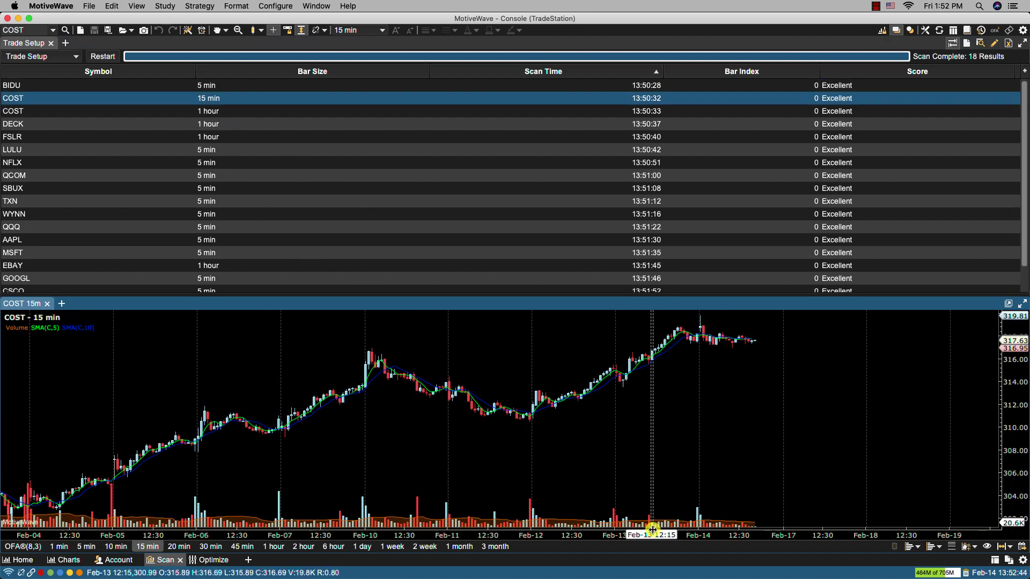
drag(652, 532, 620, 534)
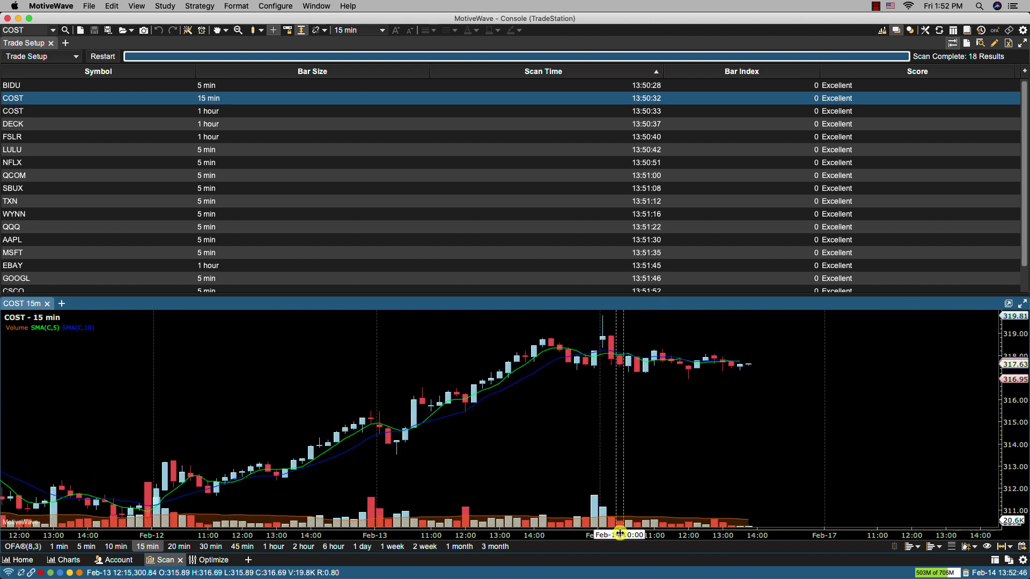
click(32, 127)
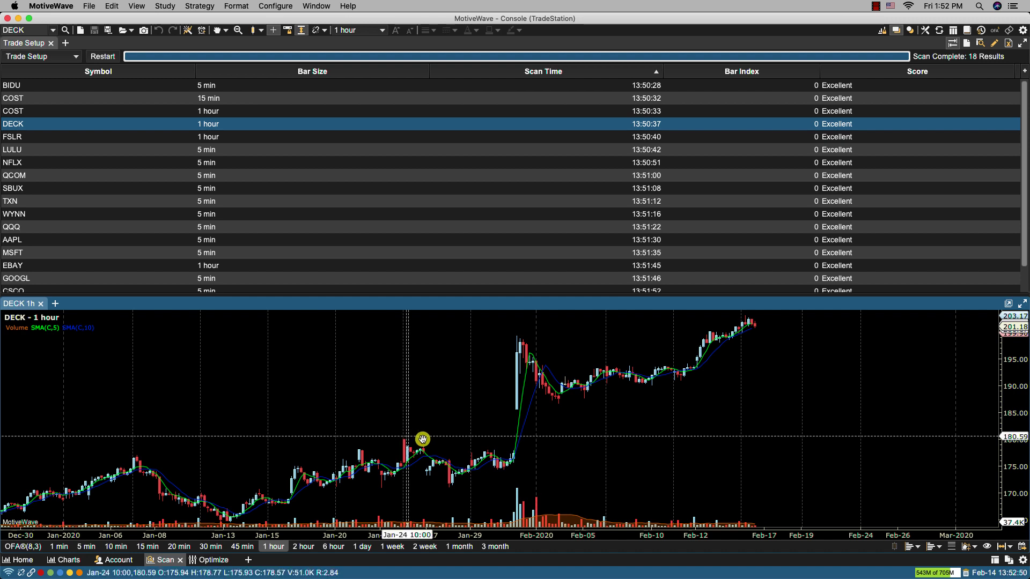